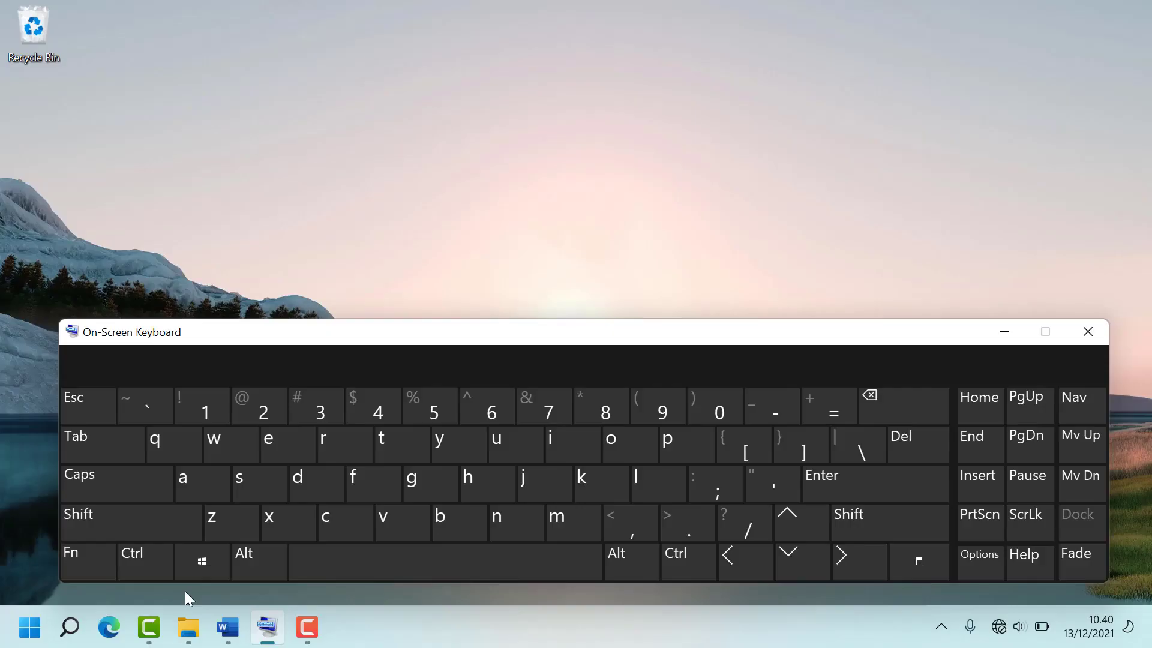
Open the quick settings with the network, Bluetooth, brightness and volume controls, and close them again.
left_click(203, 562)
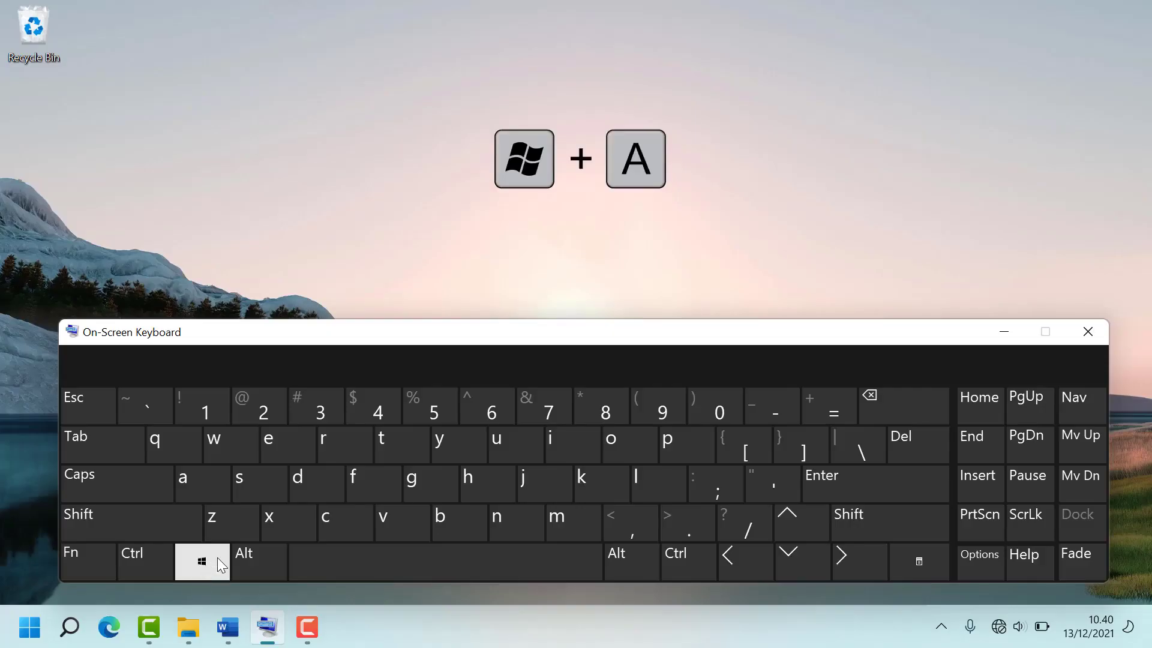
left_click(198, 483)
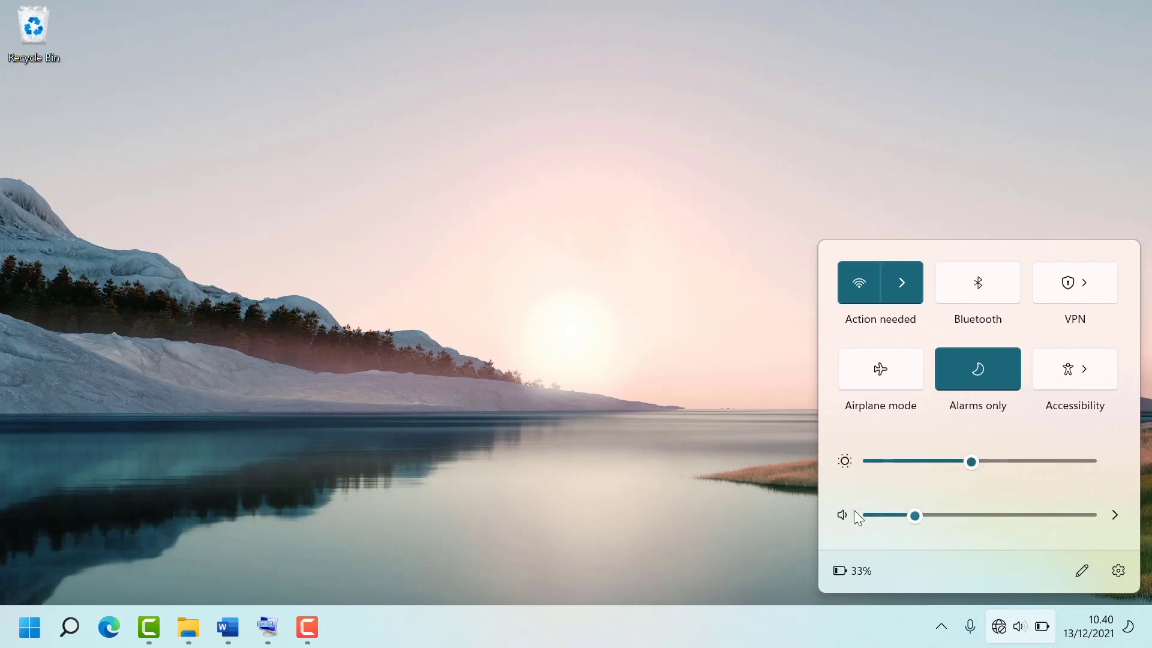
left_click(383, 468)
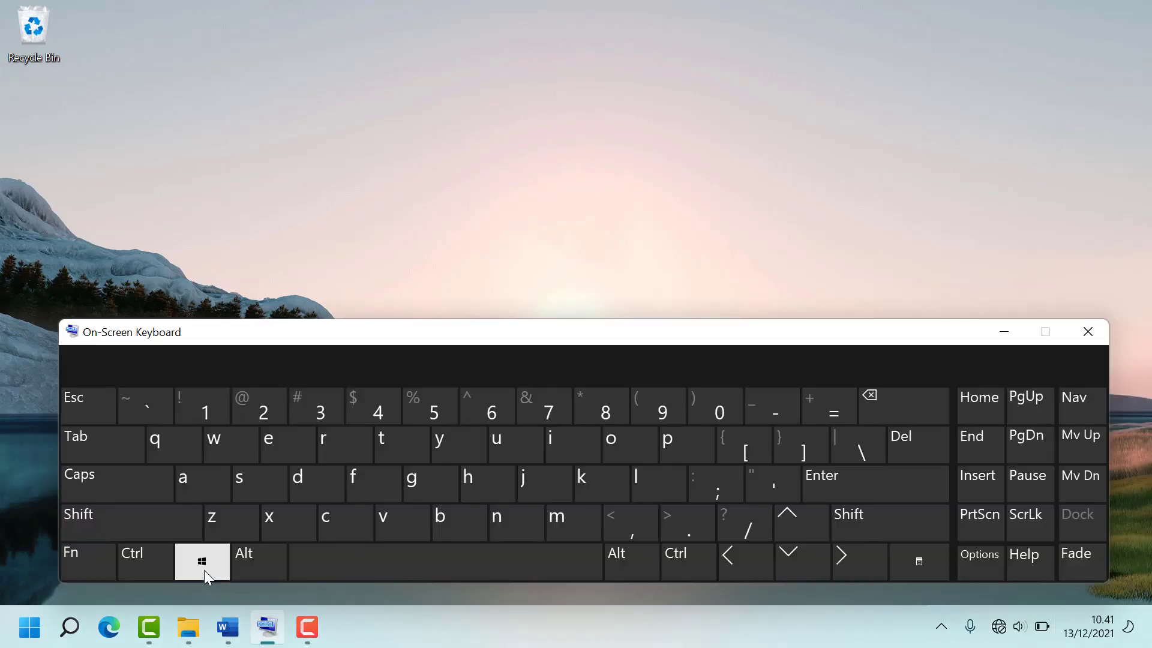
Open Windows Search to view its top apps and recent items, and close it.
key("super+s")
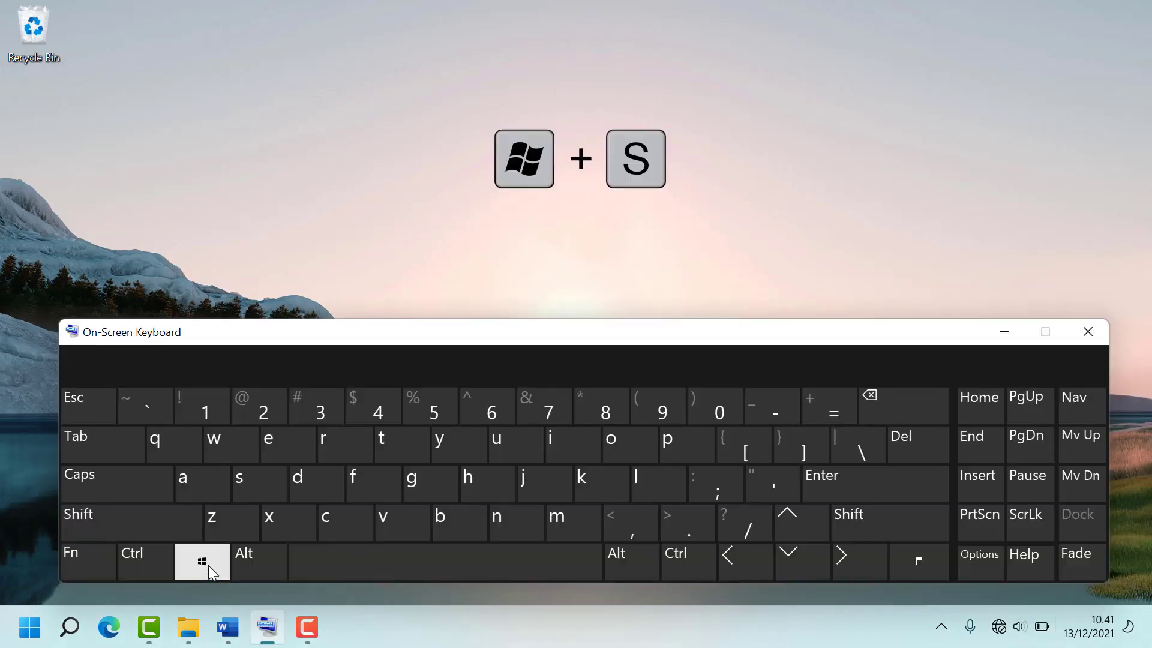
left_click(264, 487)
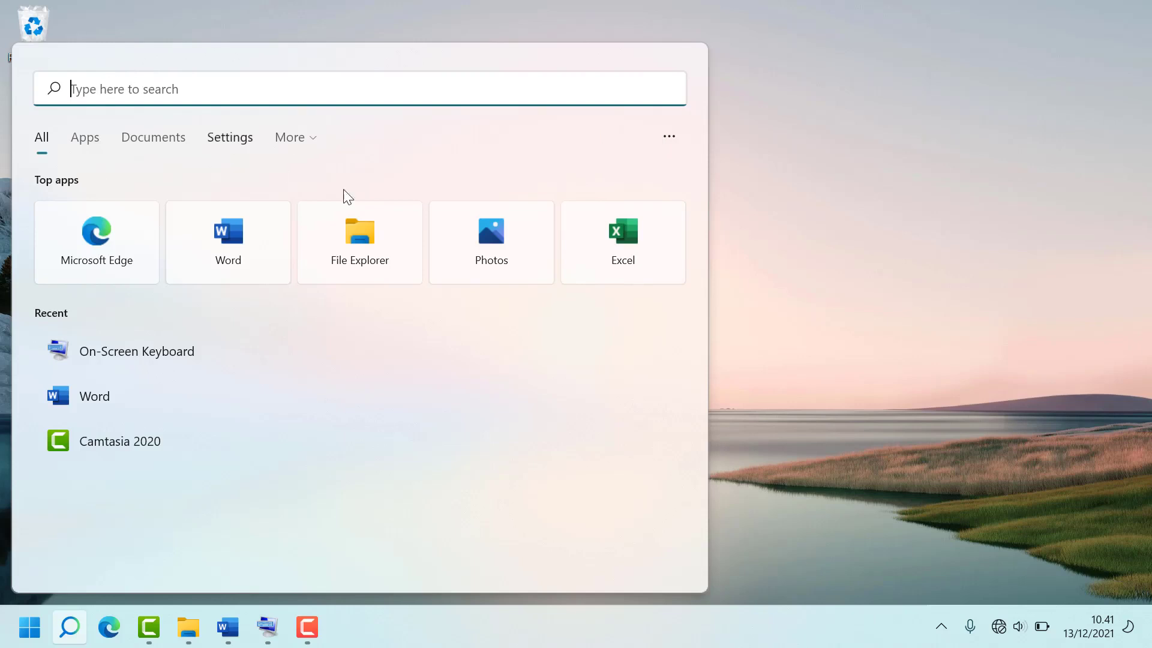
left_click(781, 364)
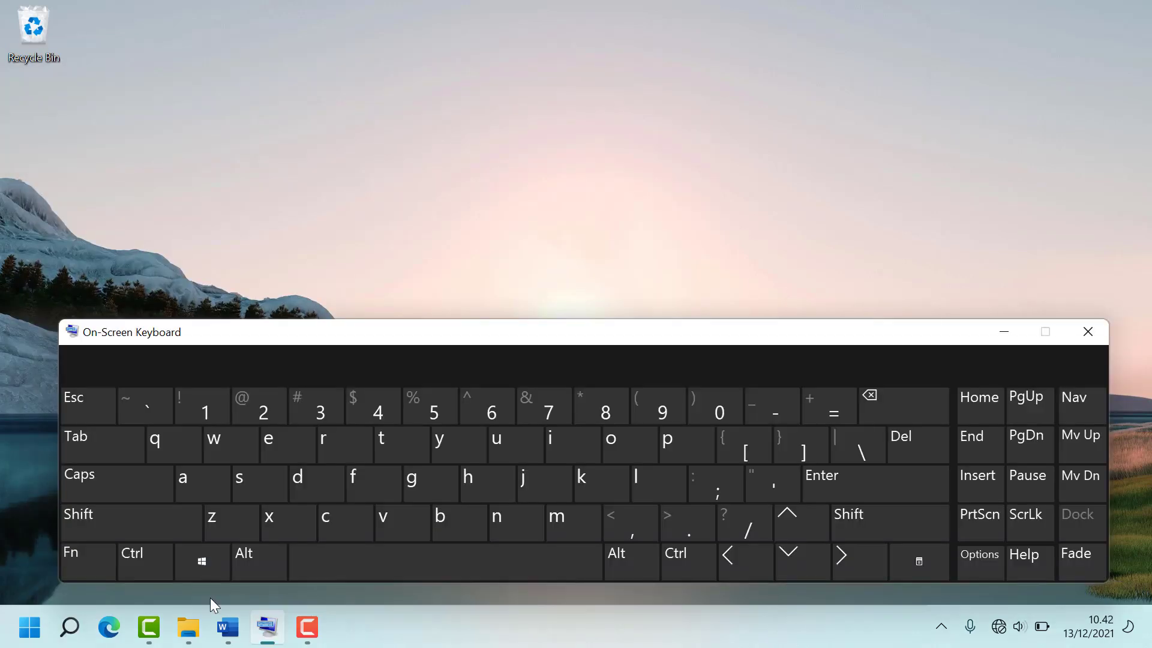
Open the projection options, try the Duplicate and PC screen only modes, and close them.
left_click(205, 569)
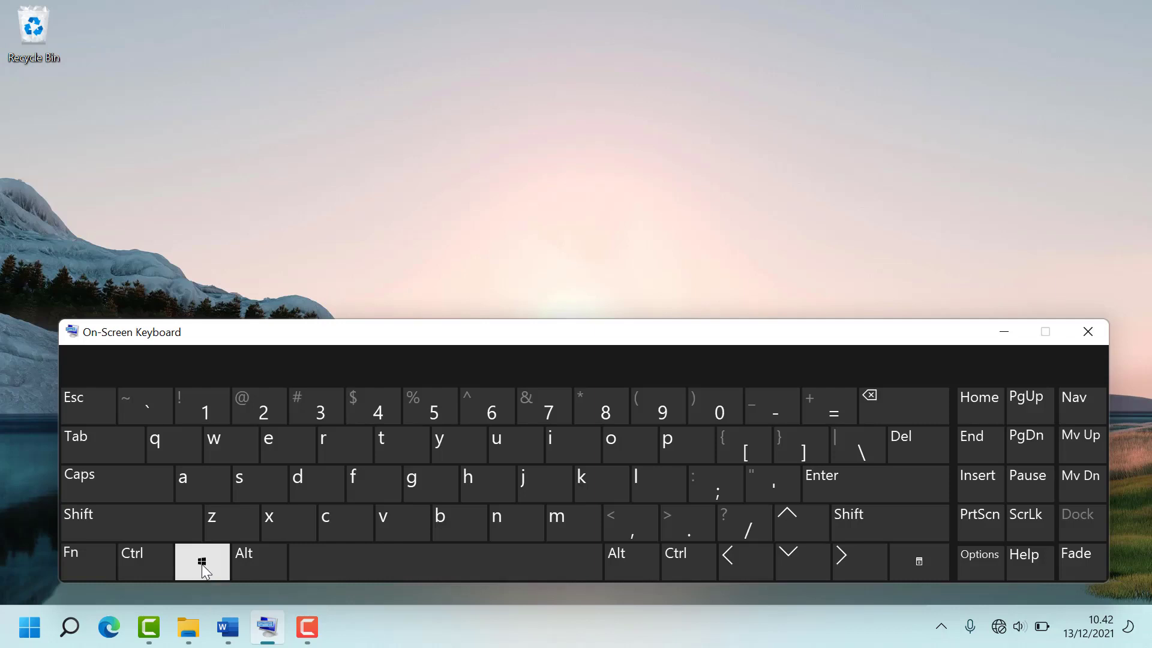
left_click(690, 453)
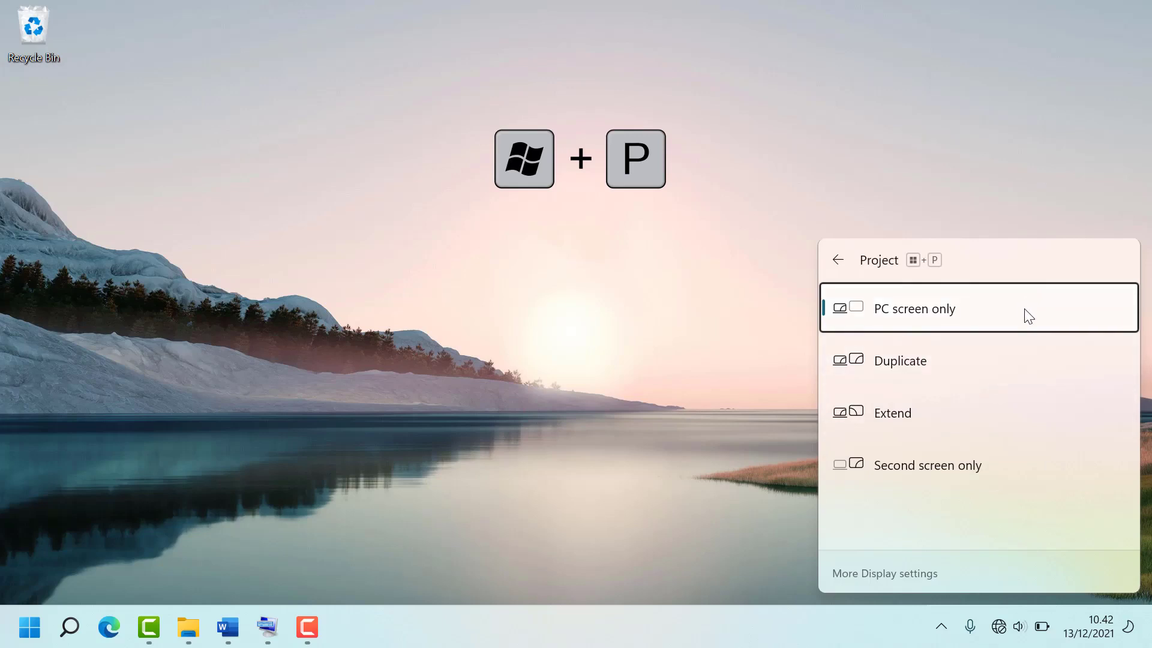
left_click(1020, 368)
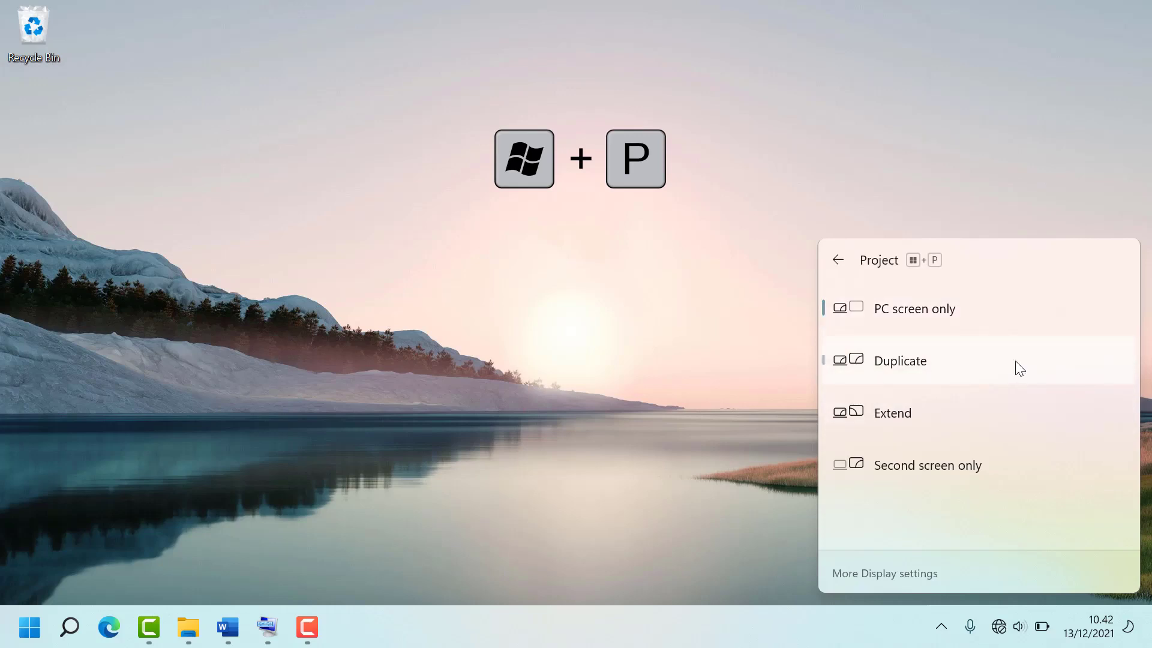
left_click(1018, 306)
left_click(477, 413)
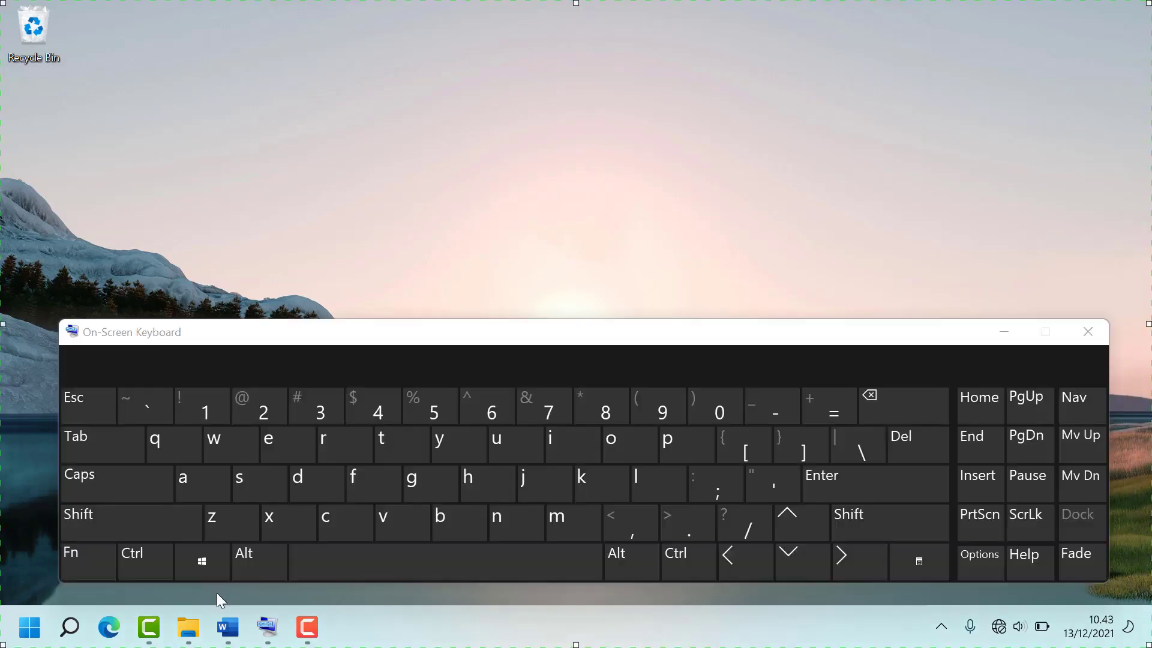
Cycle the taskbar focus from Microsoft Edge through Camtasia to File Explorer to preview their windows.
left_click(215, 573)
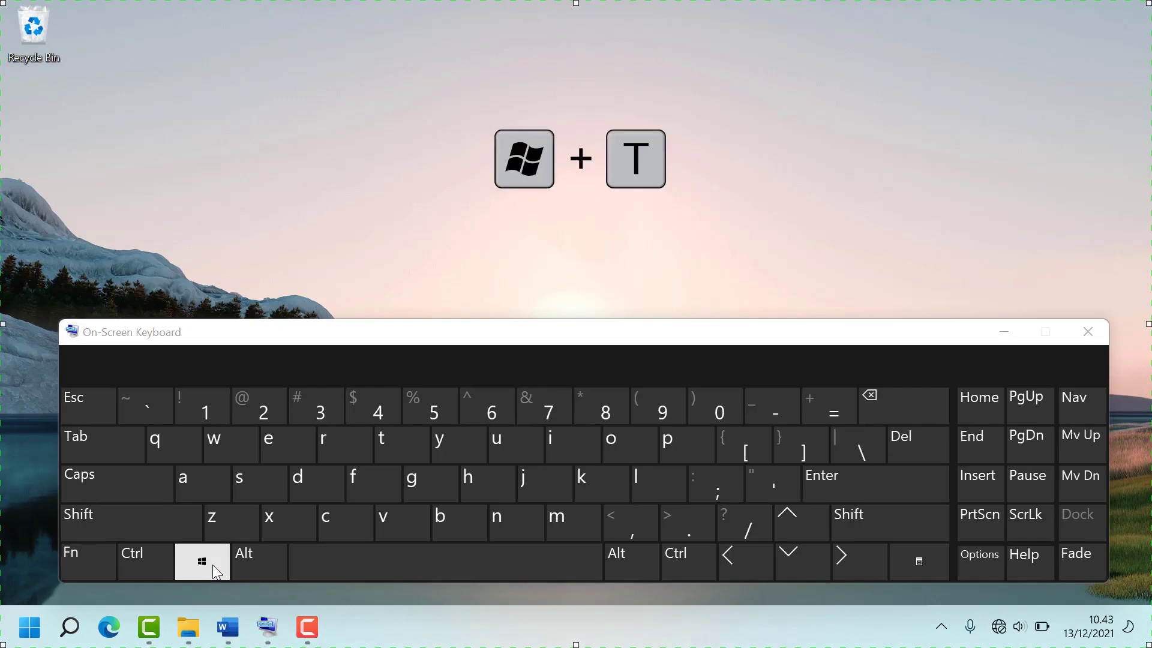
left_click(421, 447)
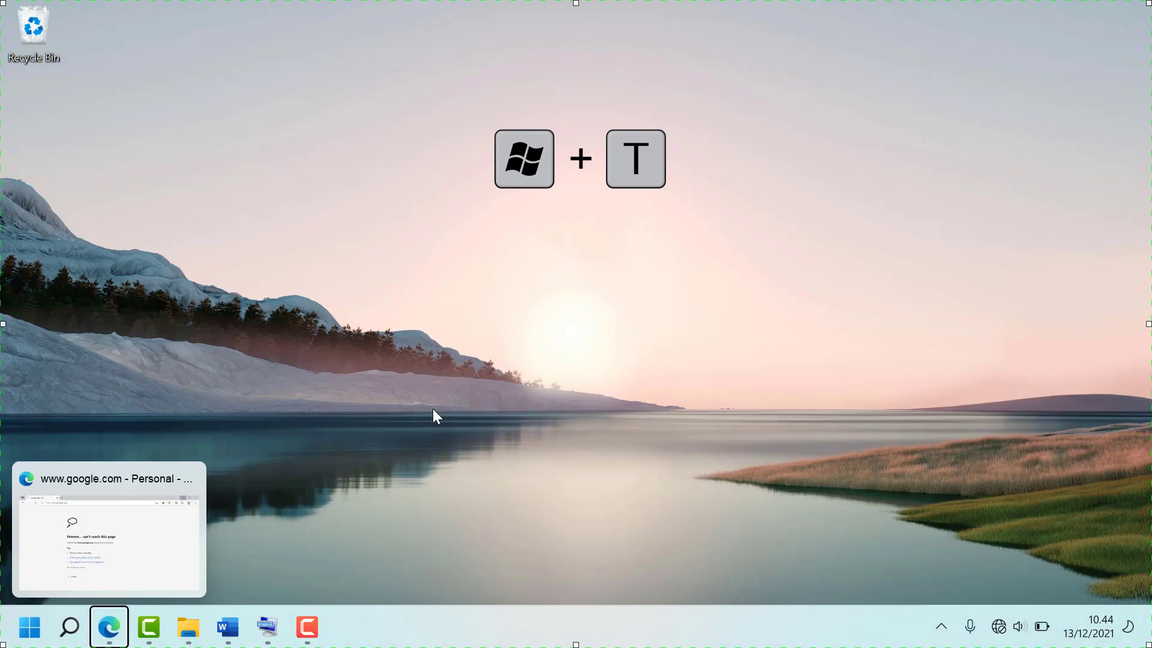
key("super+t")
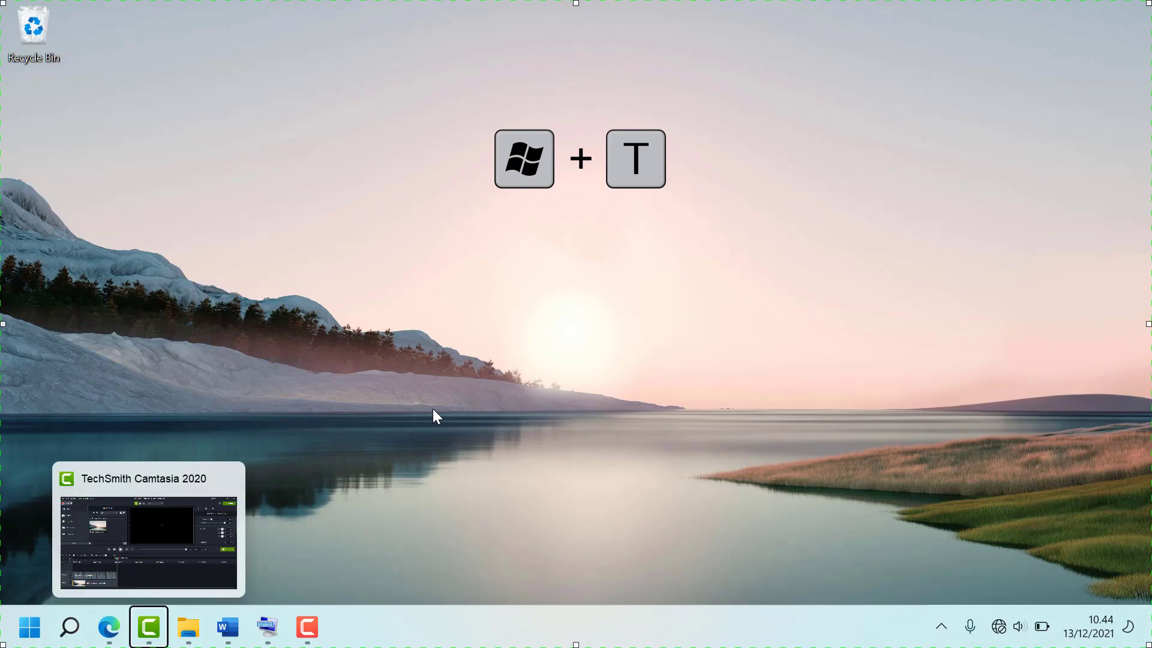
key("super+t")
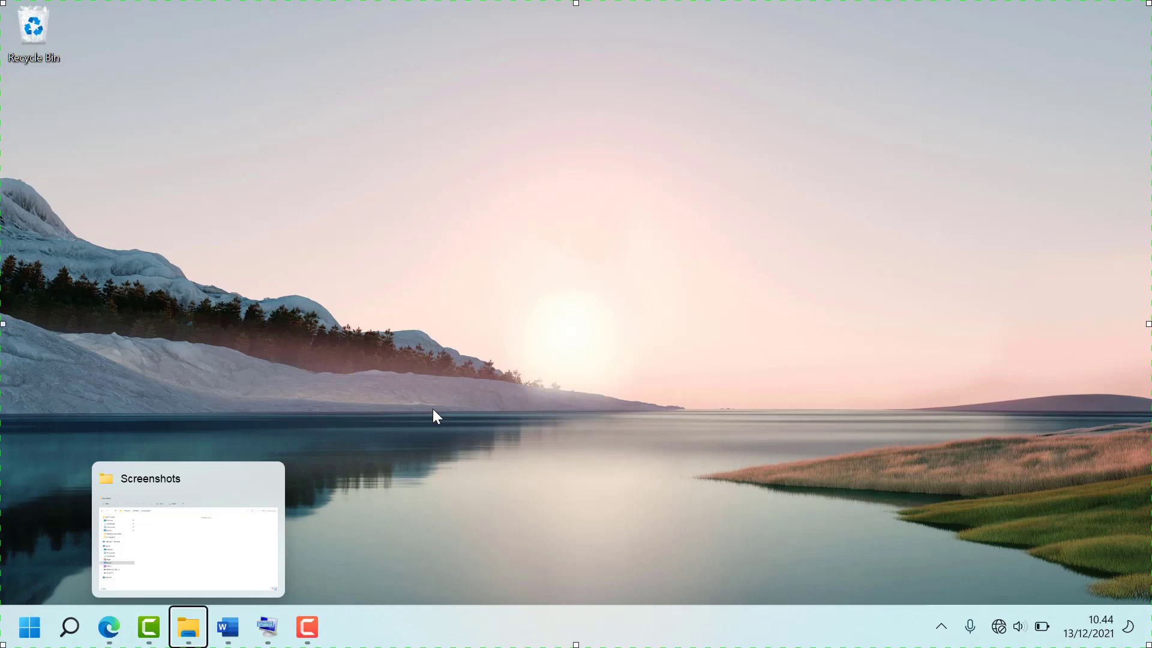
Move the taskbar focus back to Microsoft Edge and forward past Word to the On-Screen Keyboard, and open it.
key("Left")
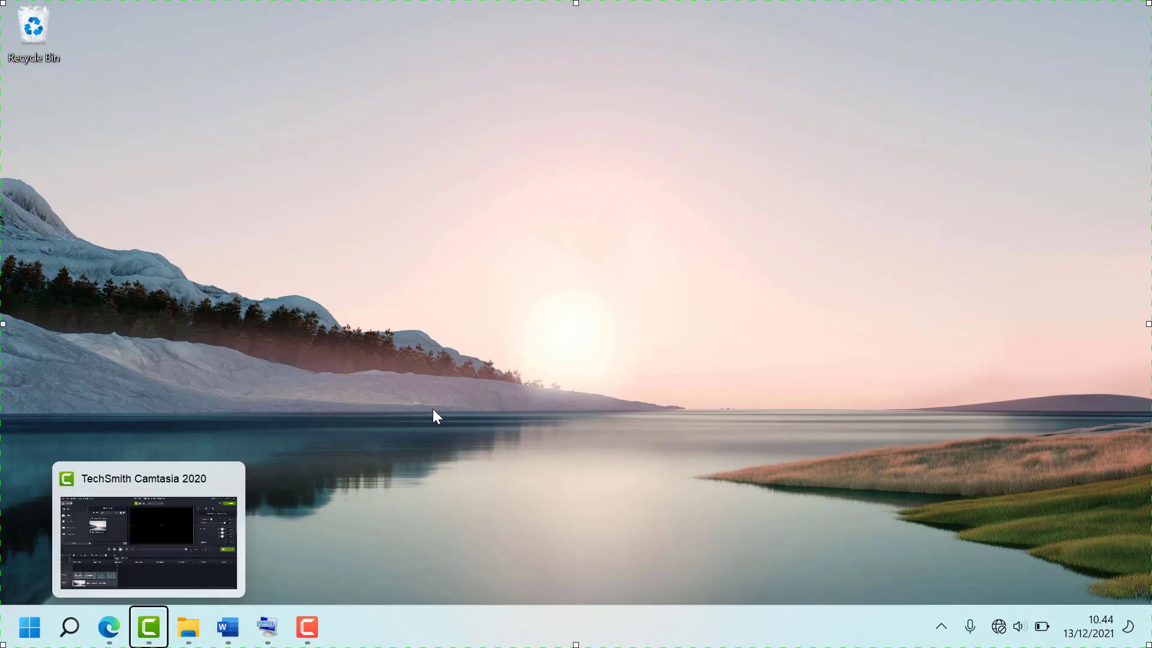
key("Left")
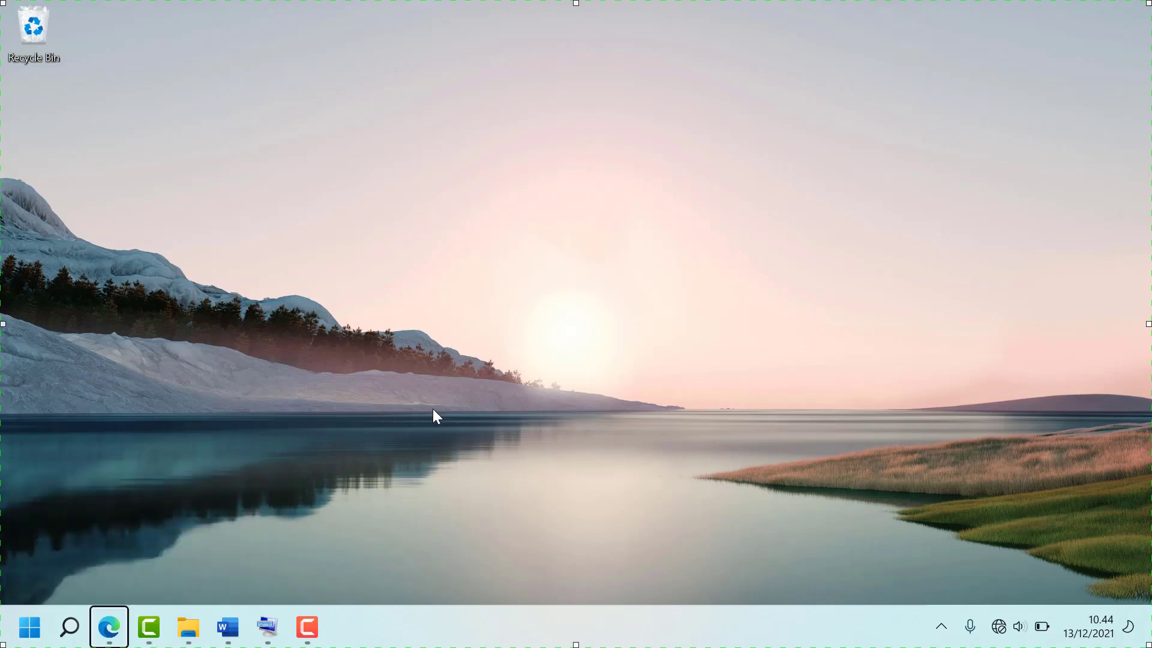
key("Right")
key("Right")
key("Right")
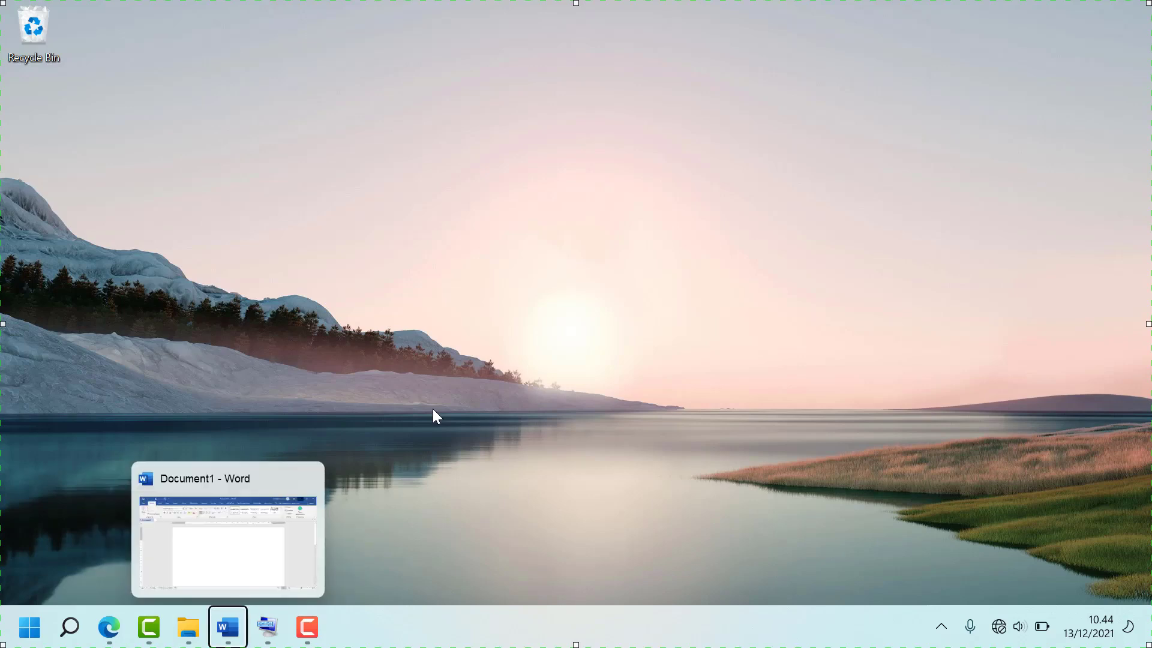
key("Right")
key("Return")
Launch the DirectX Diagnostic Tool by running dxdiag from the Run dialog, and close the tool.
left_click(203, 561)
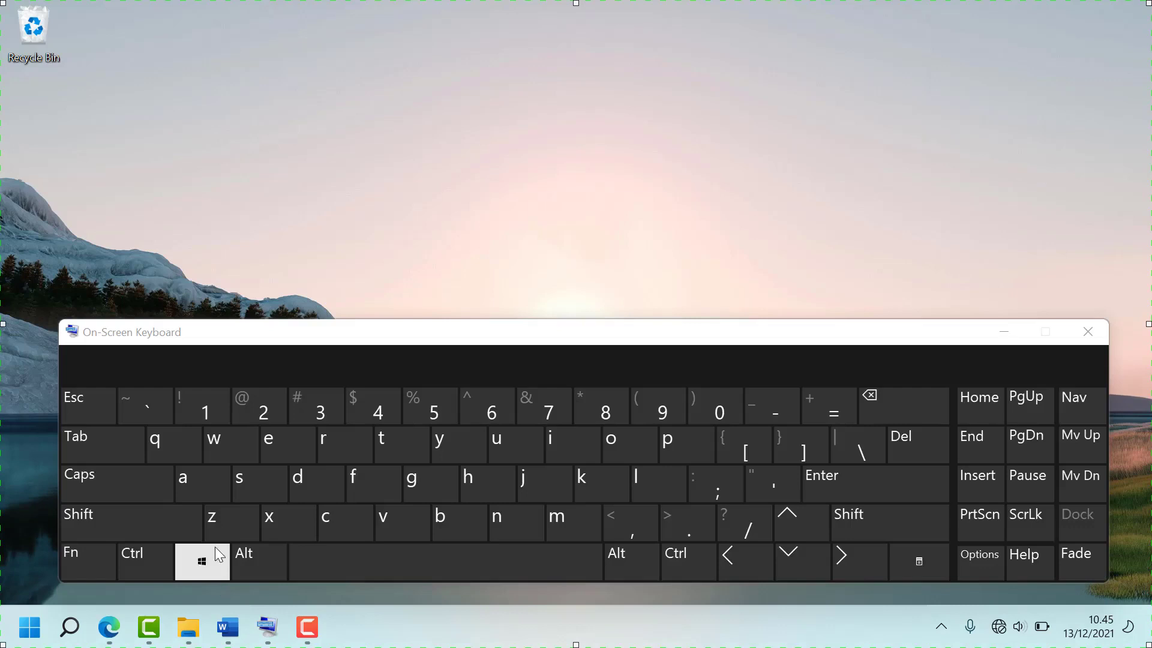
left_click(345, 451)
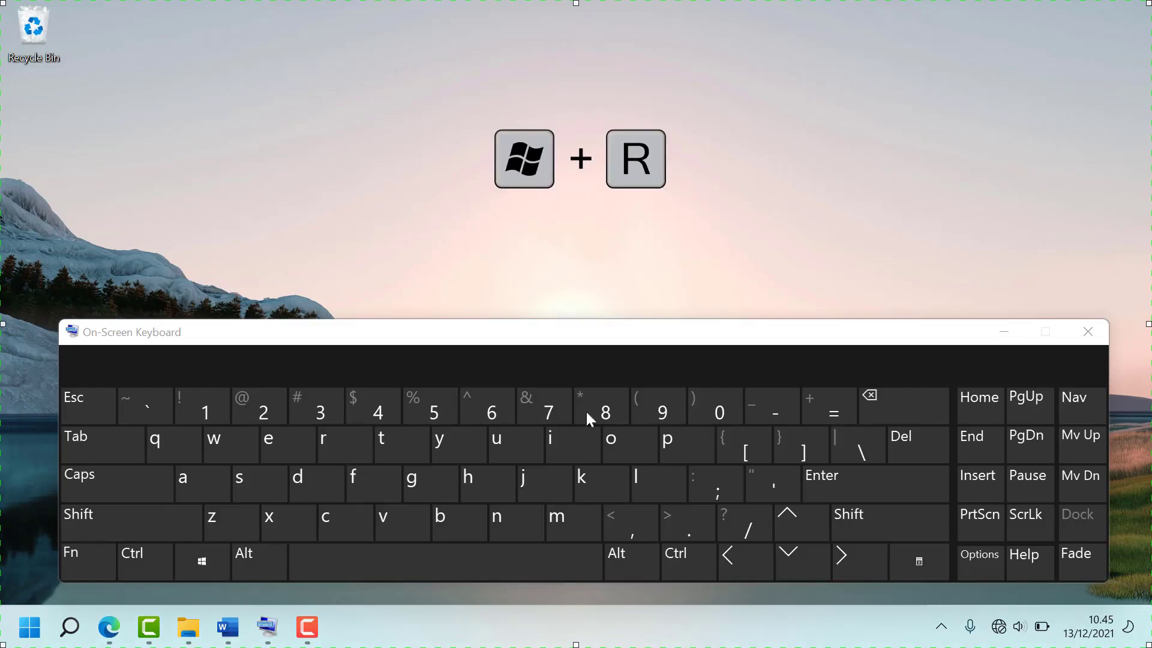
left_click(1087, 331)
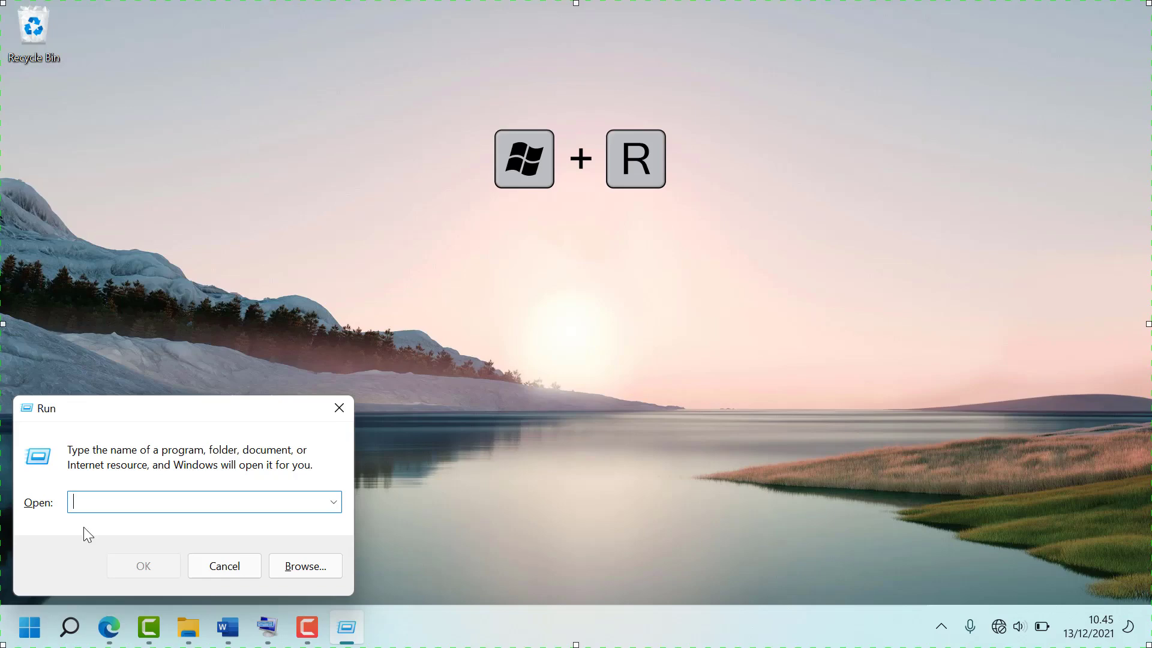
type("dx")
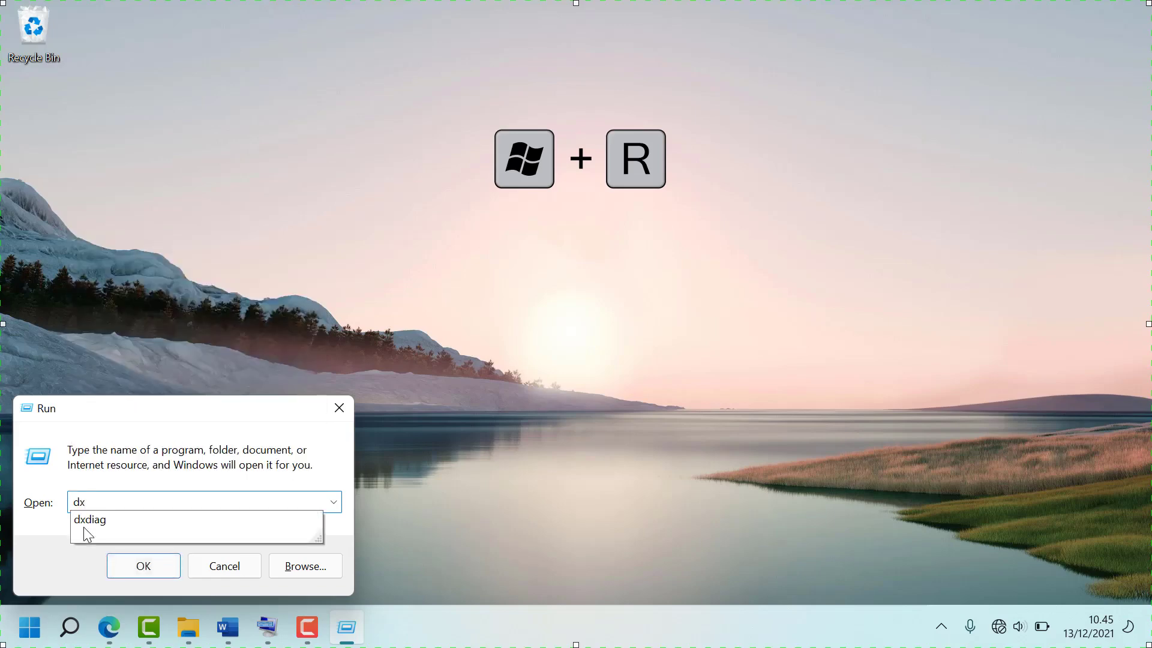
key("Down")
key("Return")
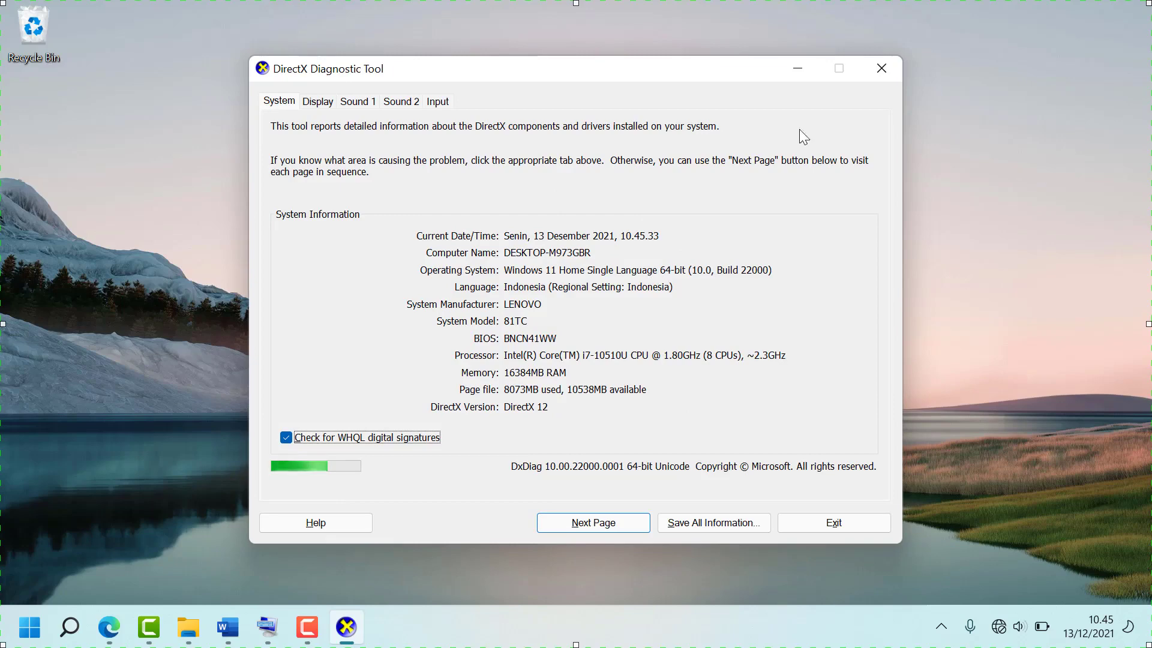
left_click(898, 62)
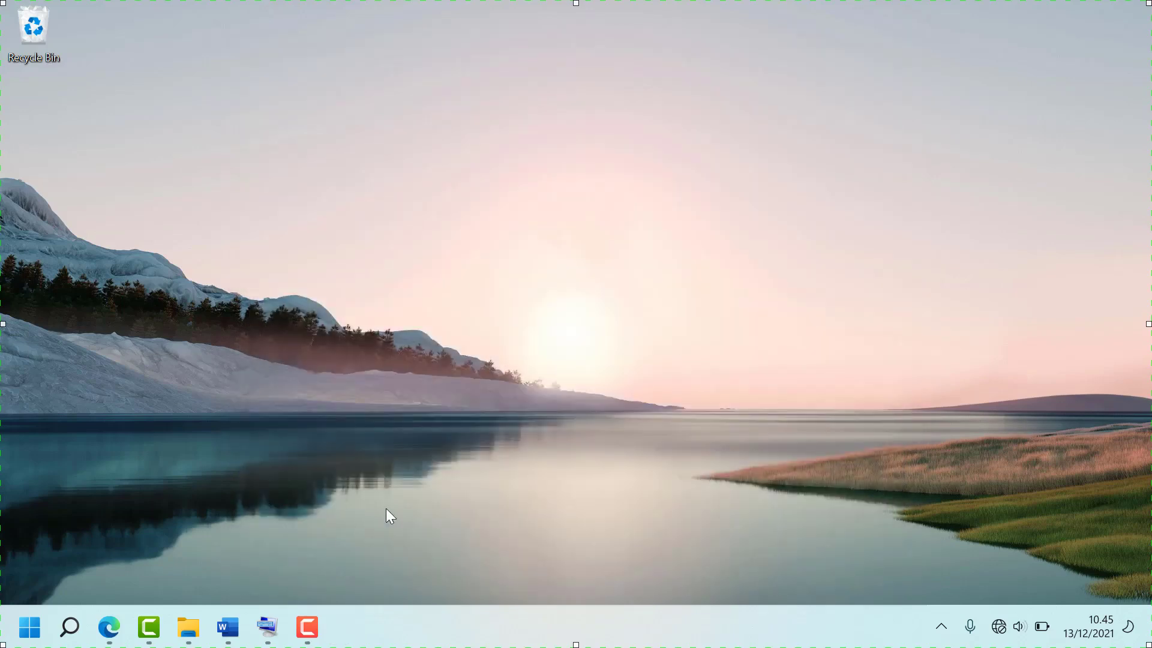
Bring back the On-Screen Keyboard, and open a File Explorer window reduced from its maximized size.
left_click(267, 627)
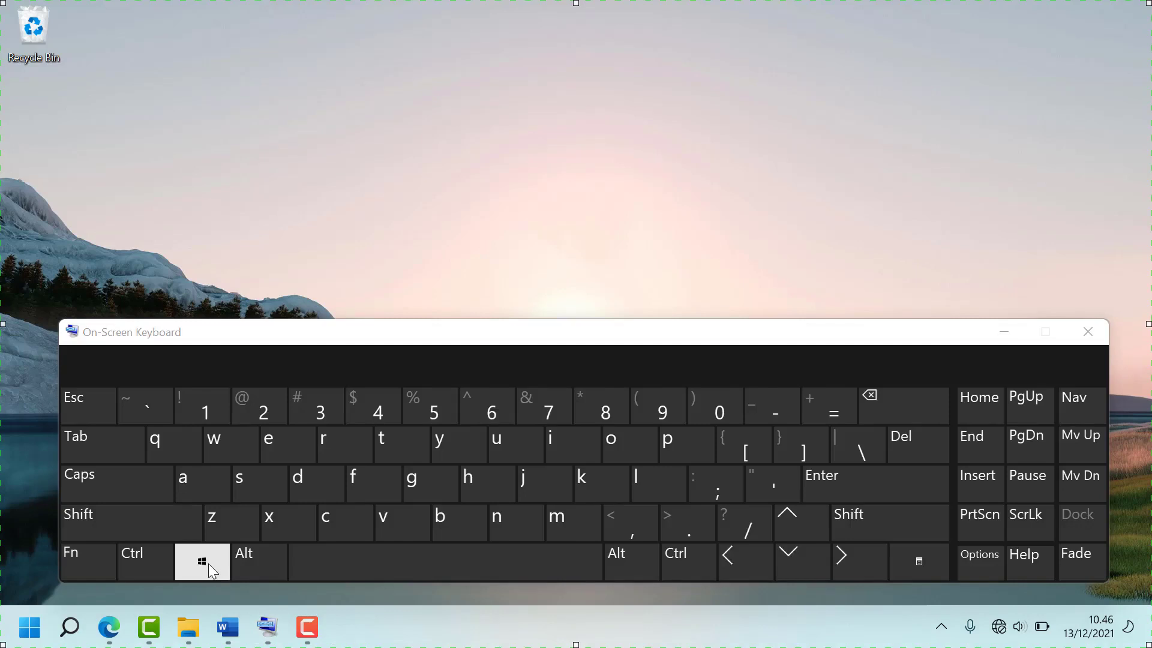
left_click(297, 443)
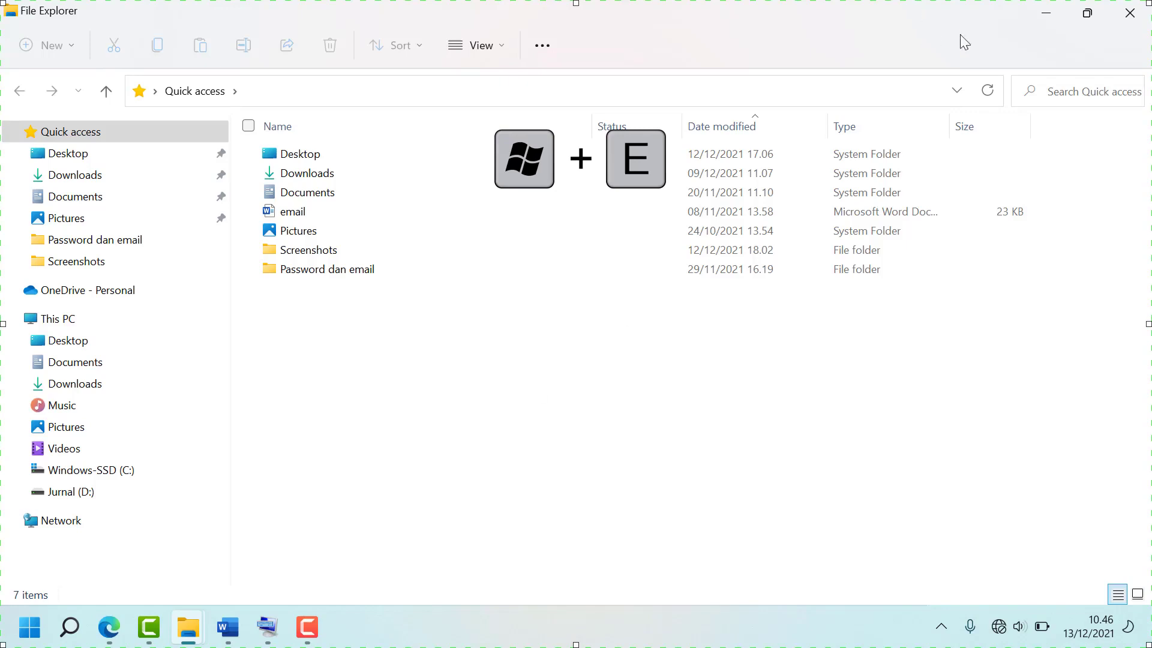
left_click(1087, 13)
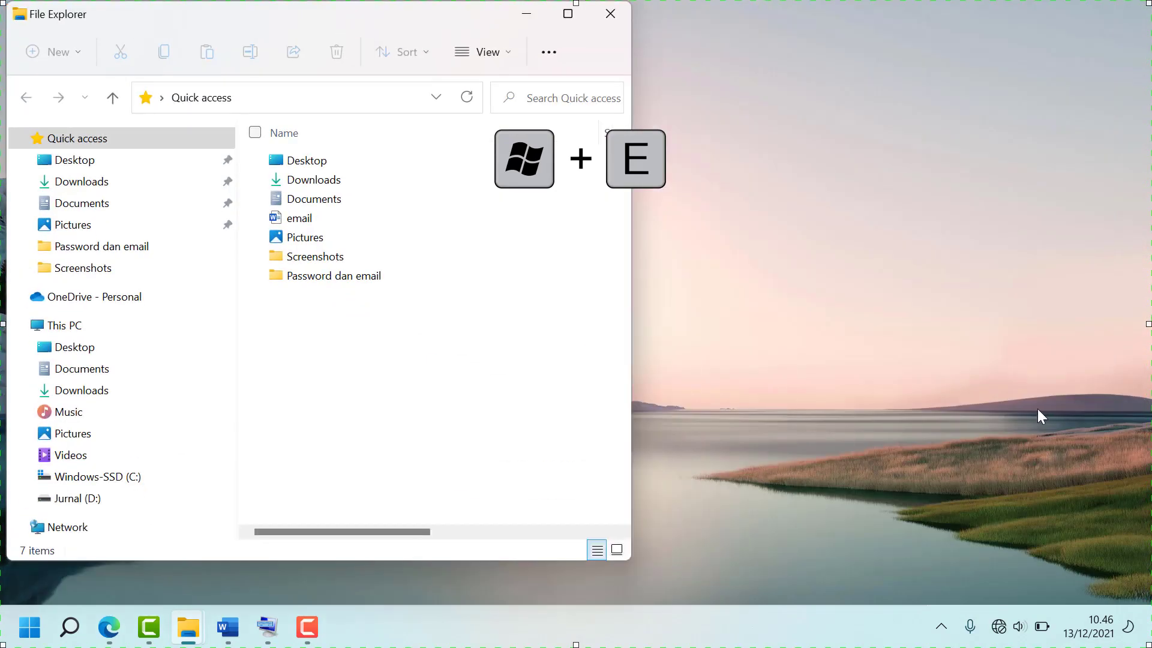
Open another File Explorer window, reduce it from its maximized size, and close File Explorer.
key("super+Up")
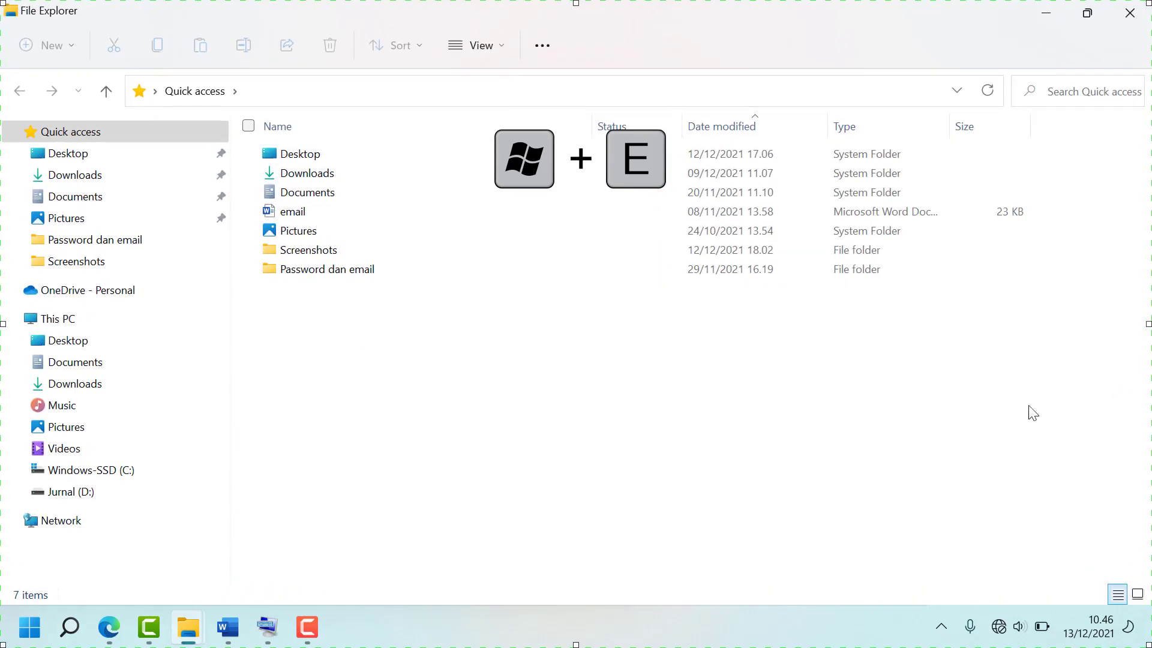
left_click(1095, 17)
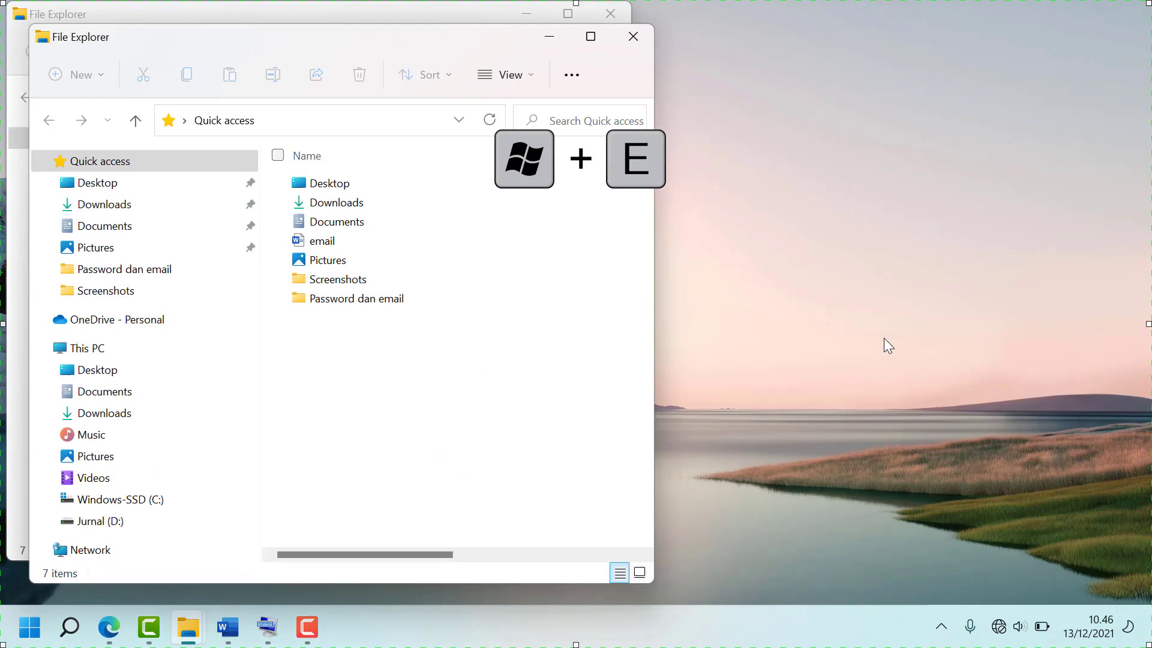
key("super+Up")
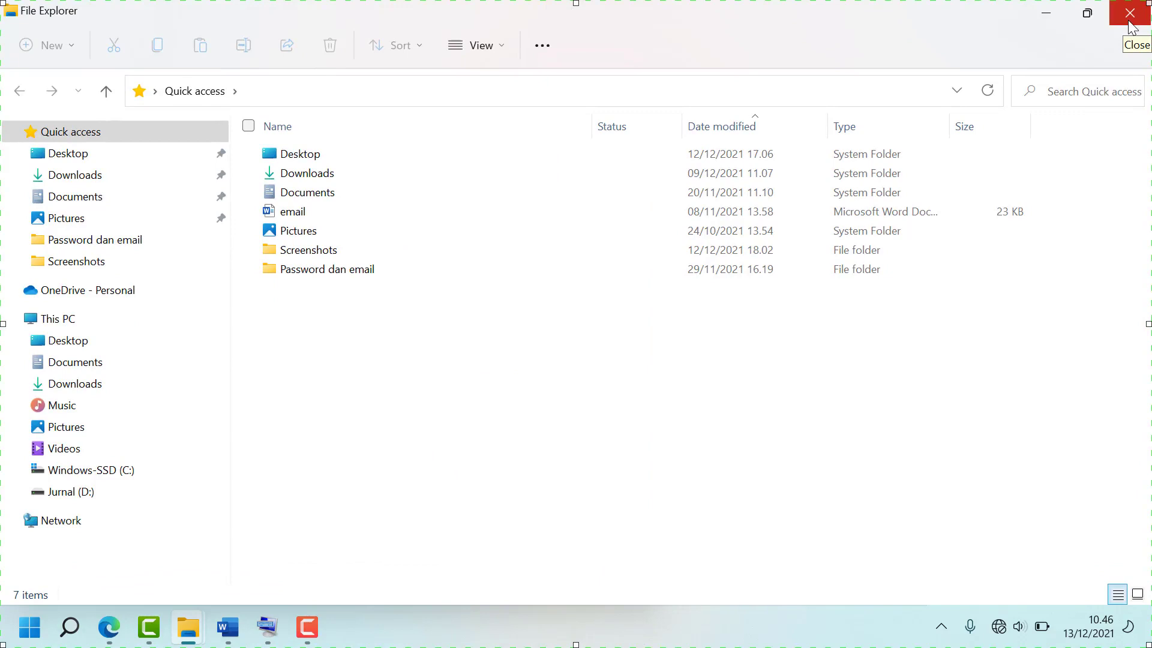
left_click(1130, 18)
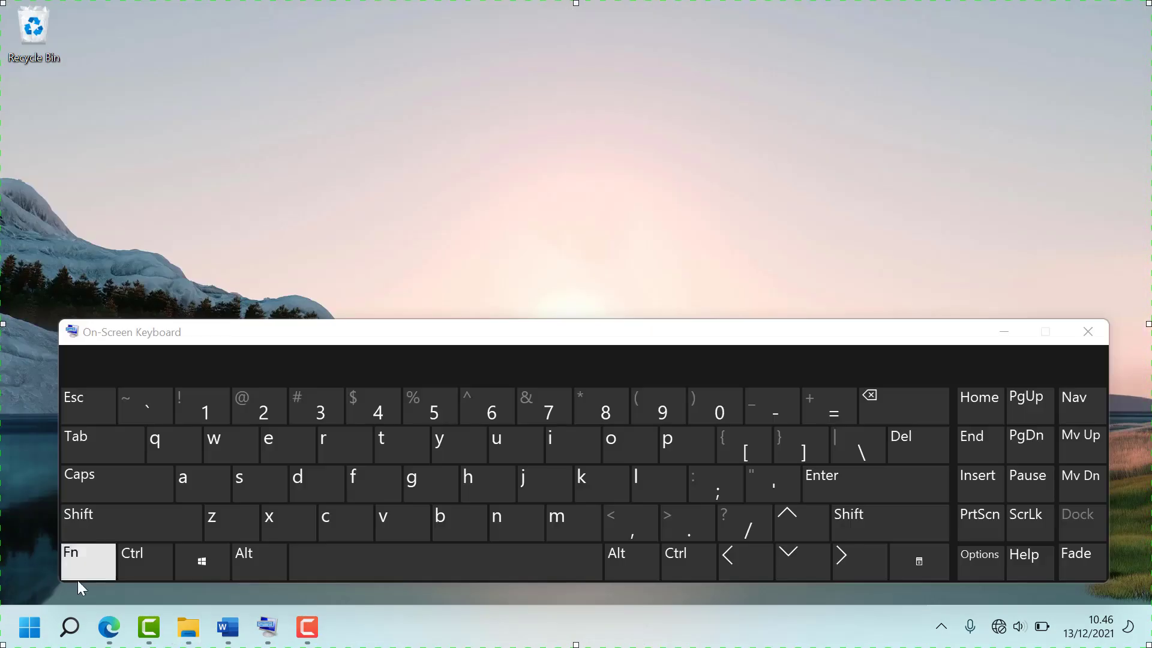
Capture a screenshot of the whole screen to a file and open the Screenshots folder inside Pictures.
key("super+Print")
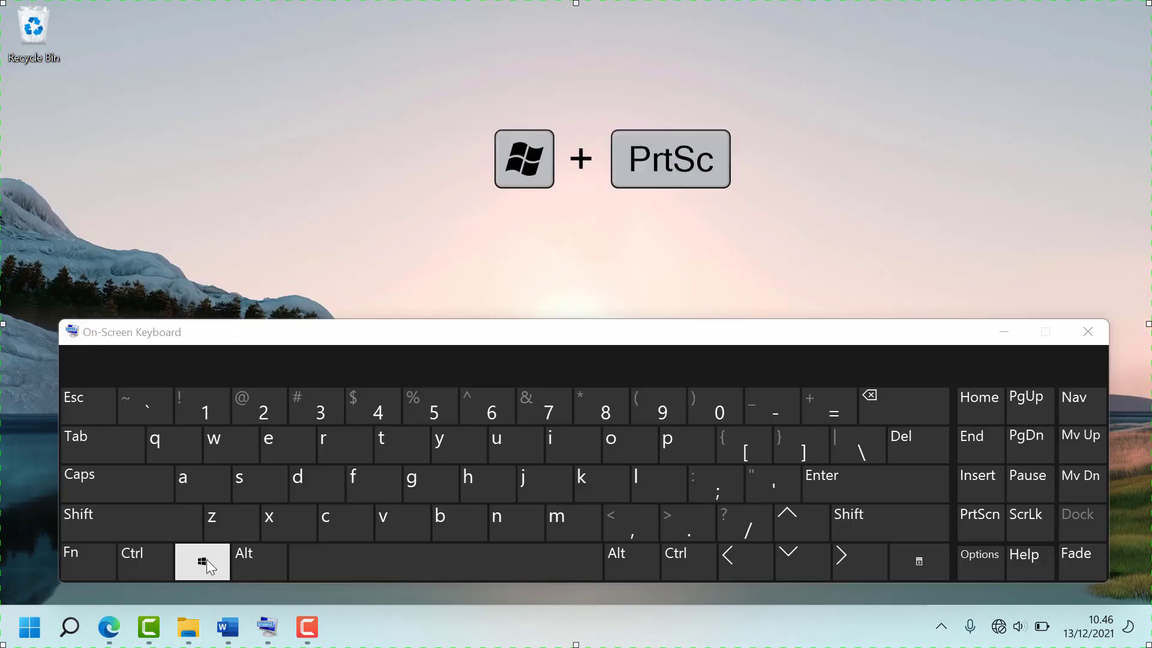
left_click(990, 521)
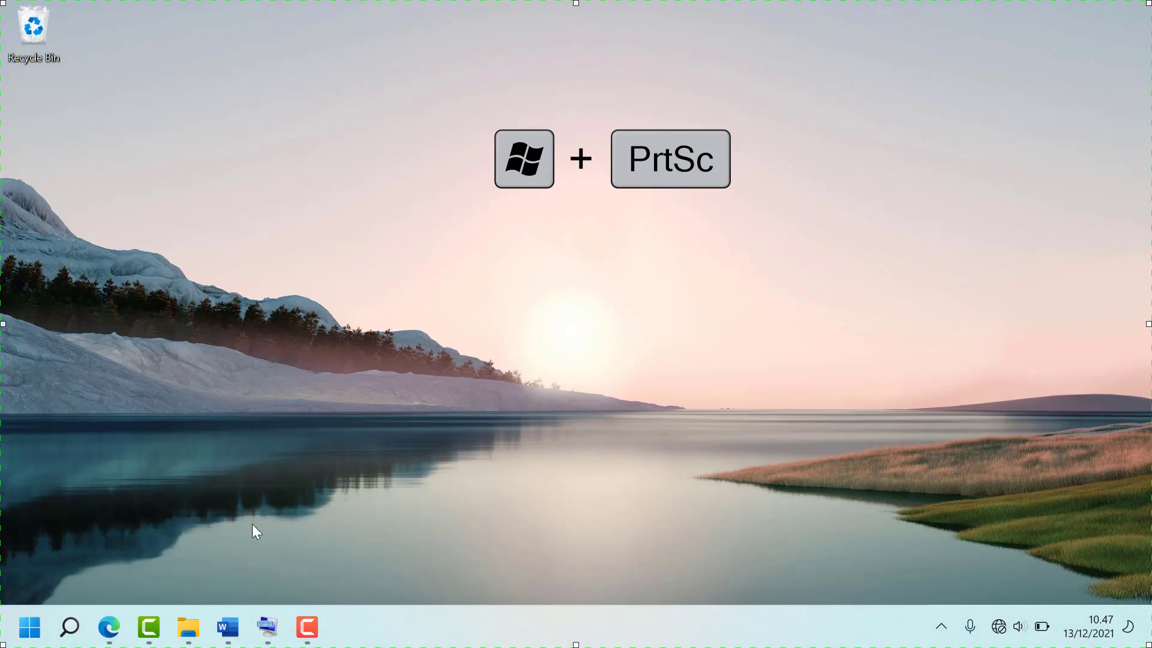
mouse_move(191, 627)
left_click(288, 516)
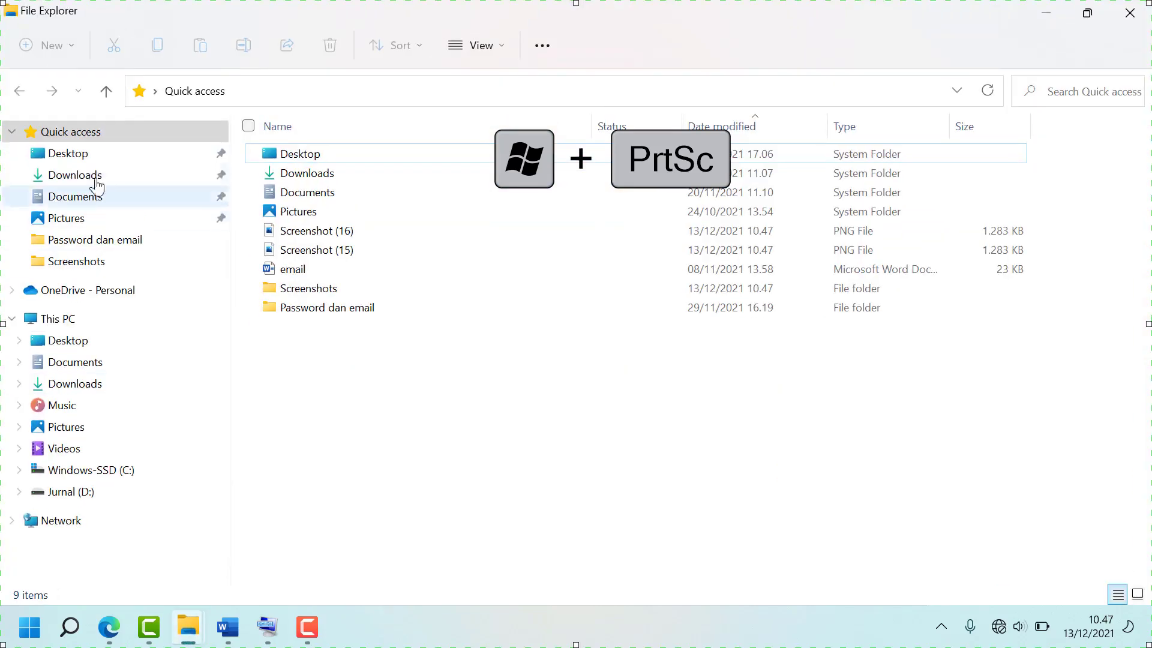
left_click(66, 218)
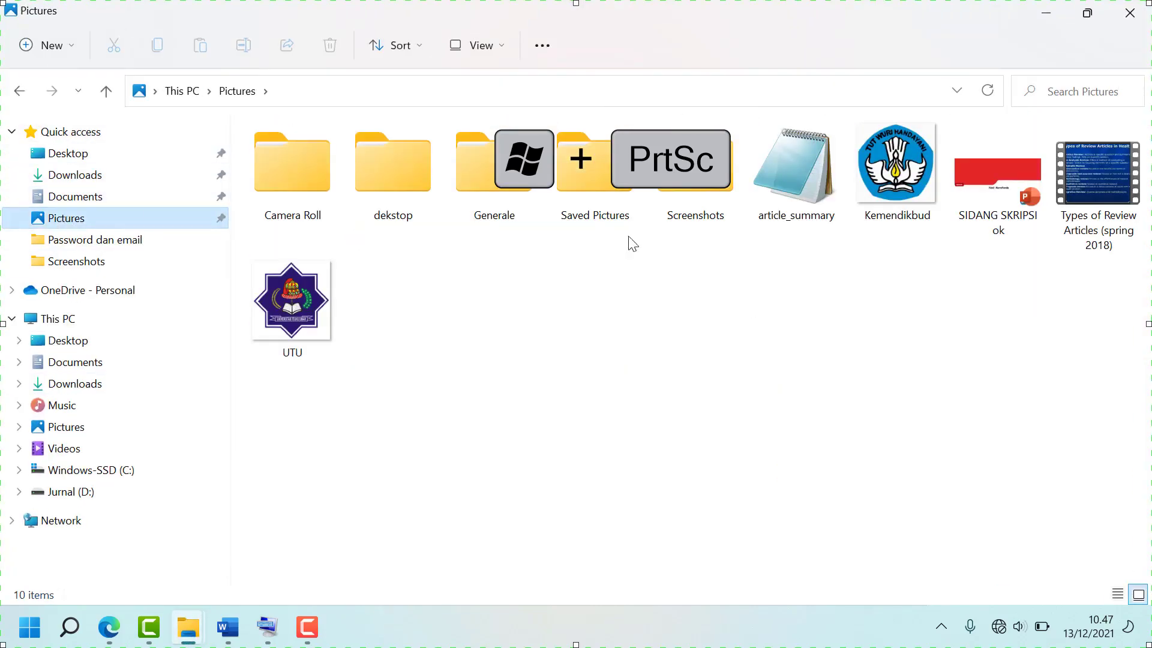
left_click(712, 191)
double_click(712, 191)
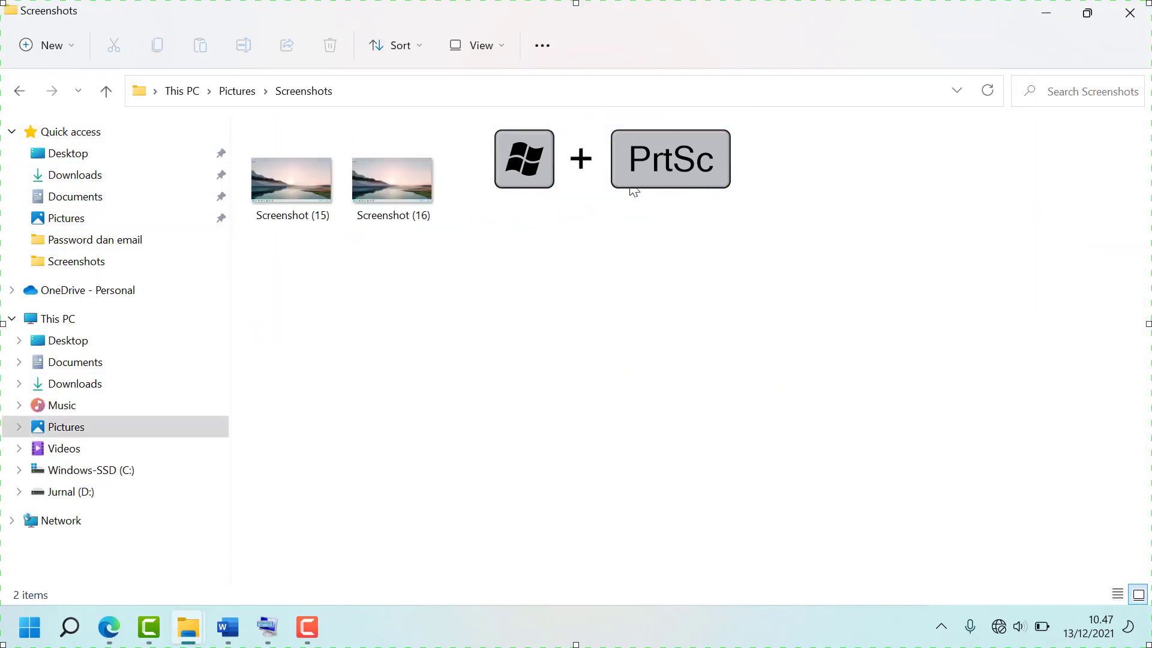
View Screenshot (16) at full size and return to the Screenshots folder.
double_click(357, 191)
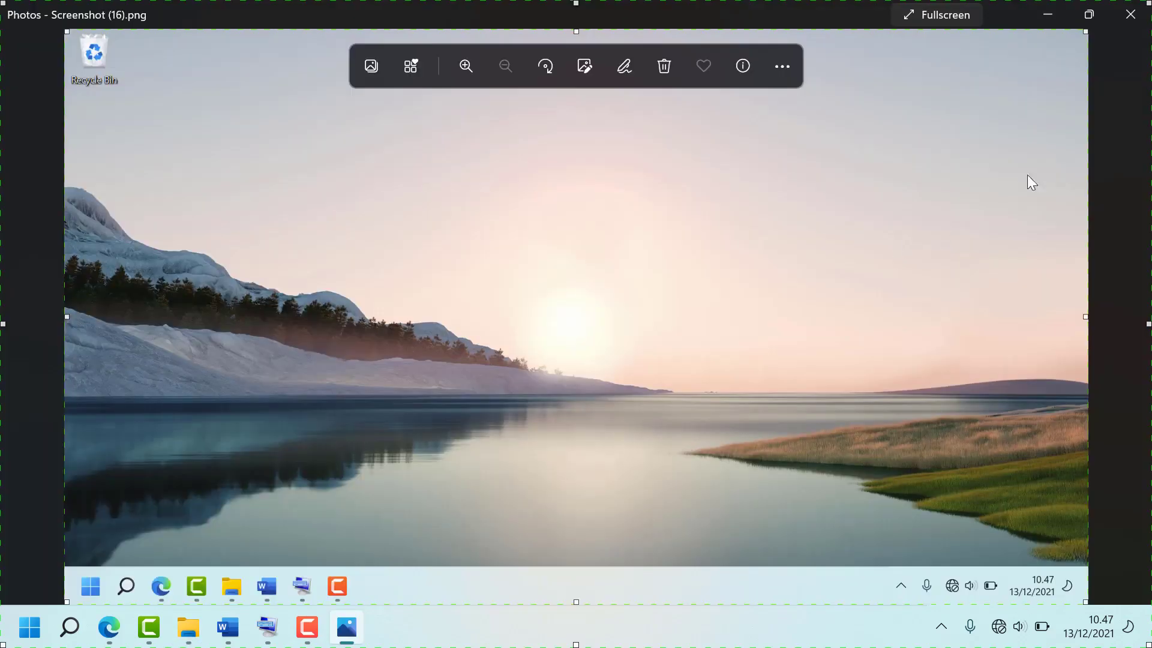
left_click(1130, 15)
left_click(510, 324)
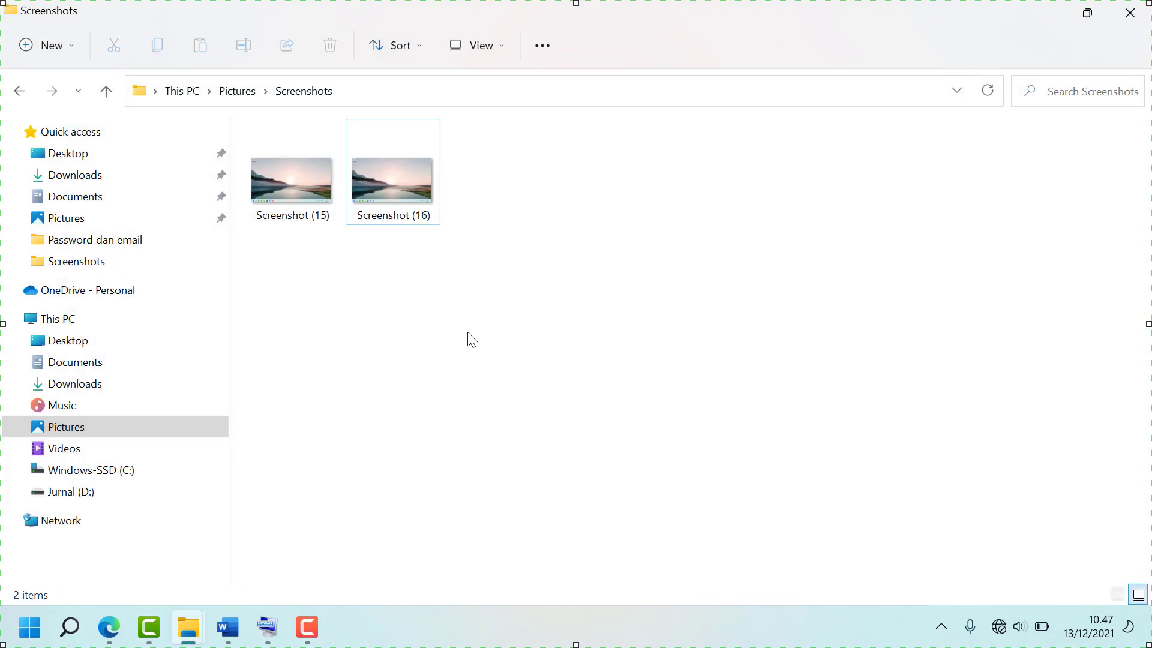
Capture another whole-screen screenshot to a file, view it, and delete all the screenshots in the folder.
key("super+Print")
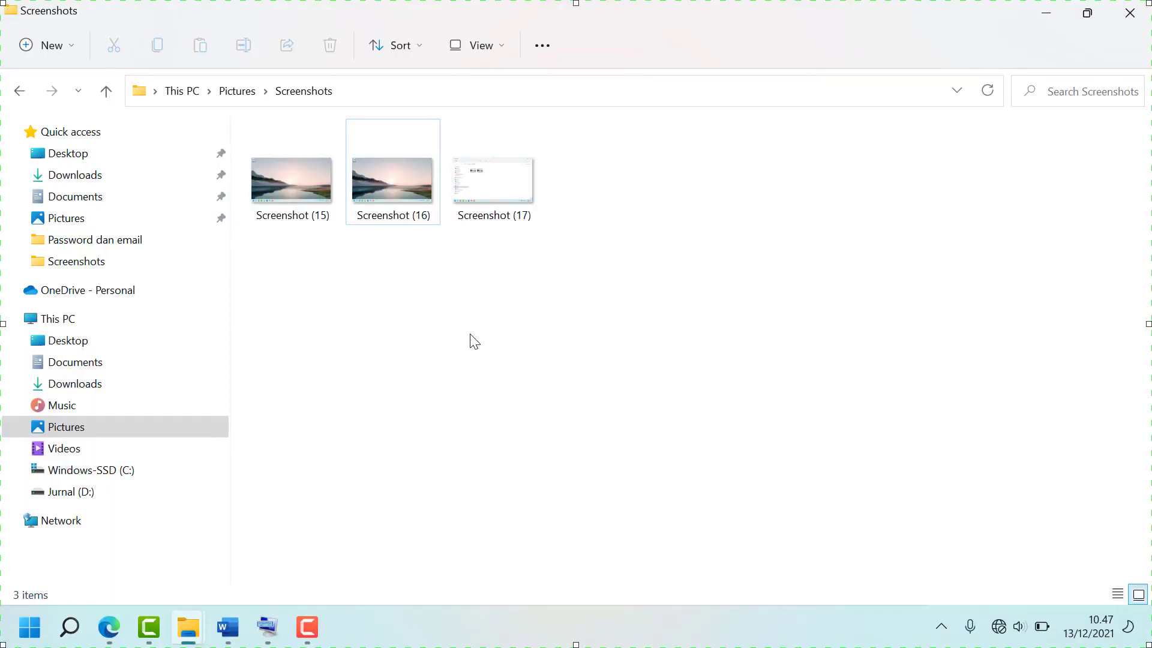
double_click(516, 186)
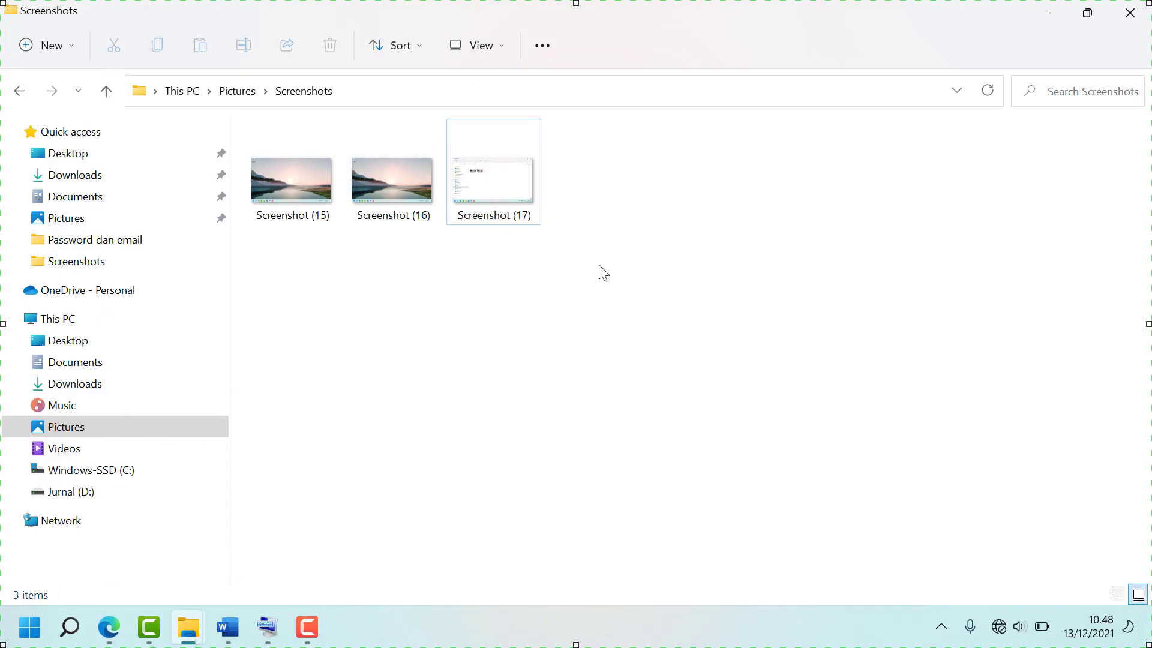
left_click_drag(622, 263, 206, 146)
key("Delete")
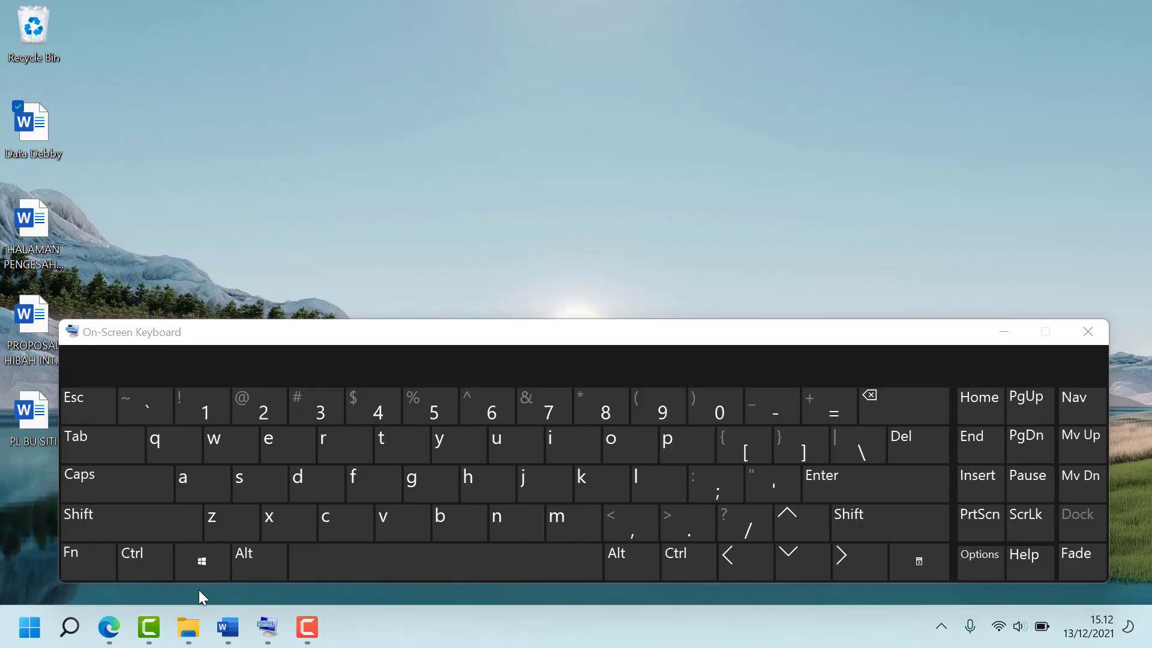
Open File Explorer, hide all windows to show the desktop, and restore the File Explorer window.
left_click(204, 567)
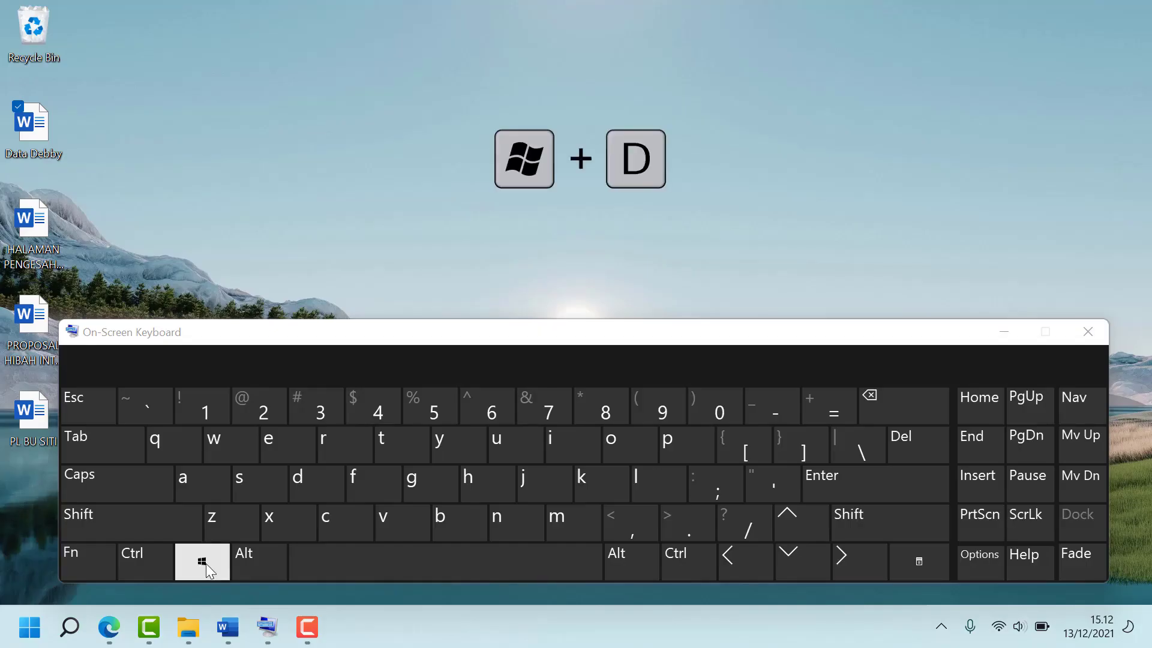
left_click(324, 484)
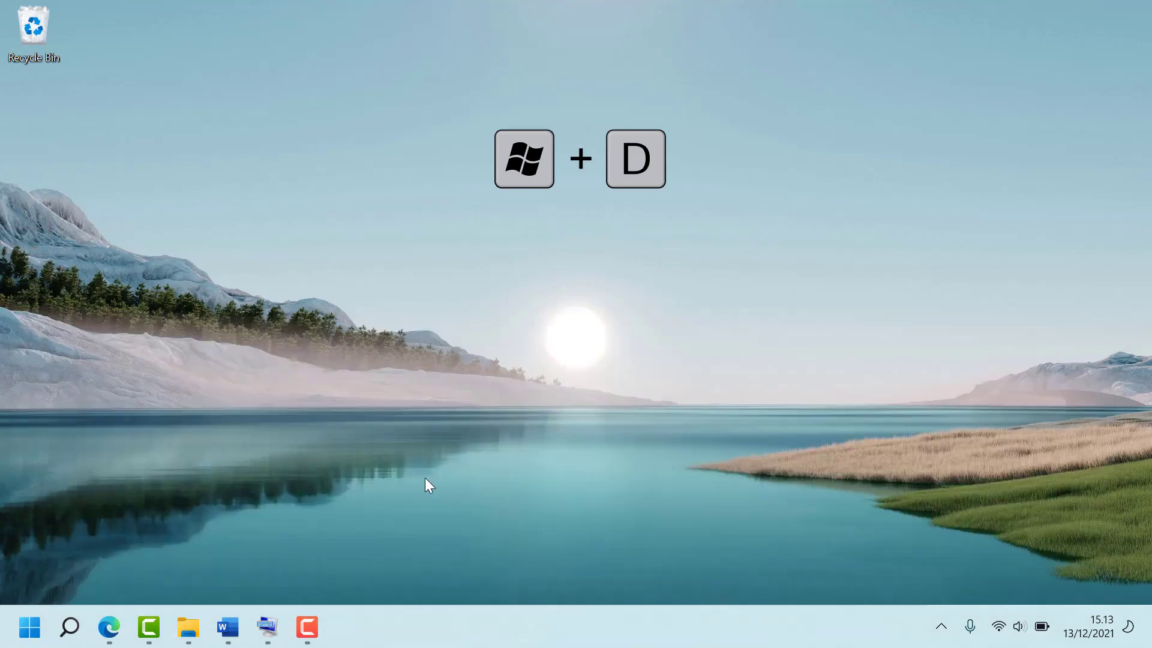
left_click(190, 627)
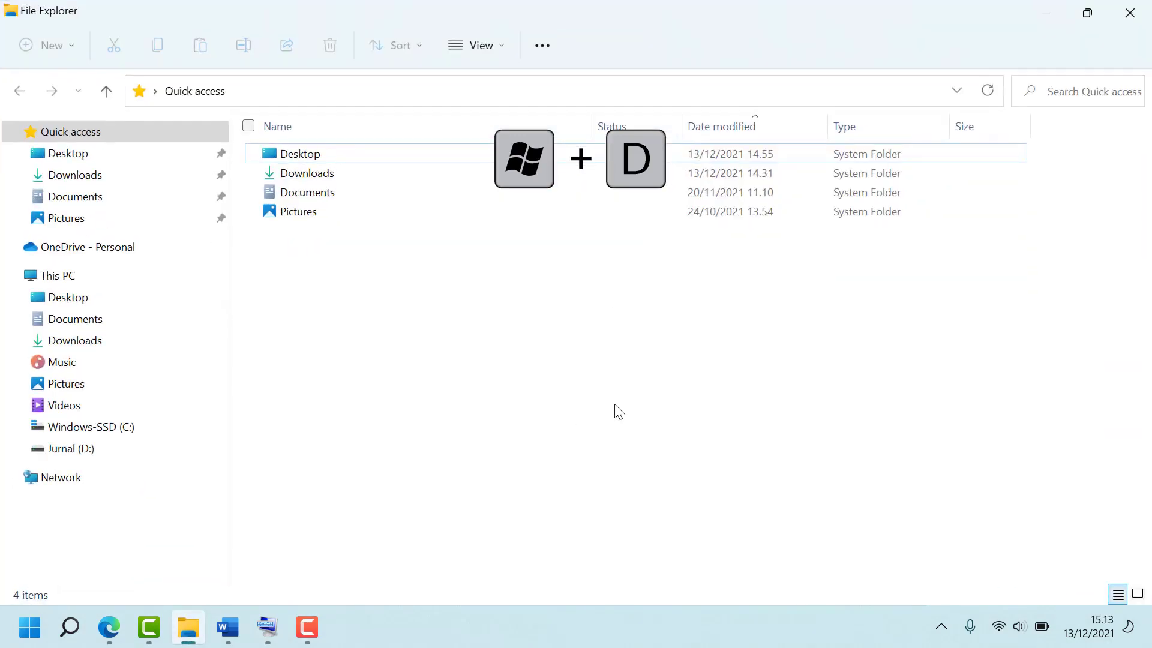
key("super+d")
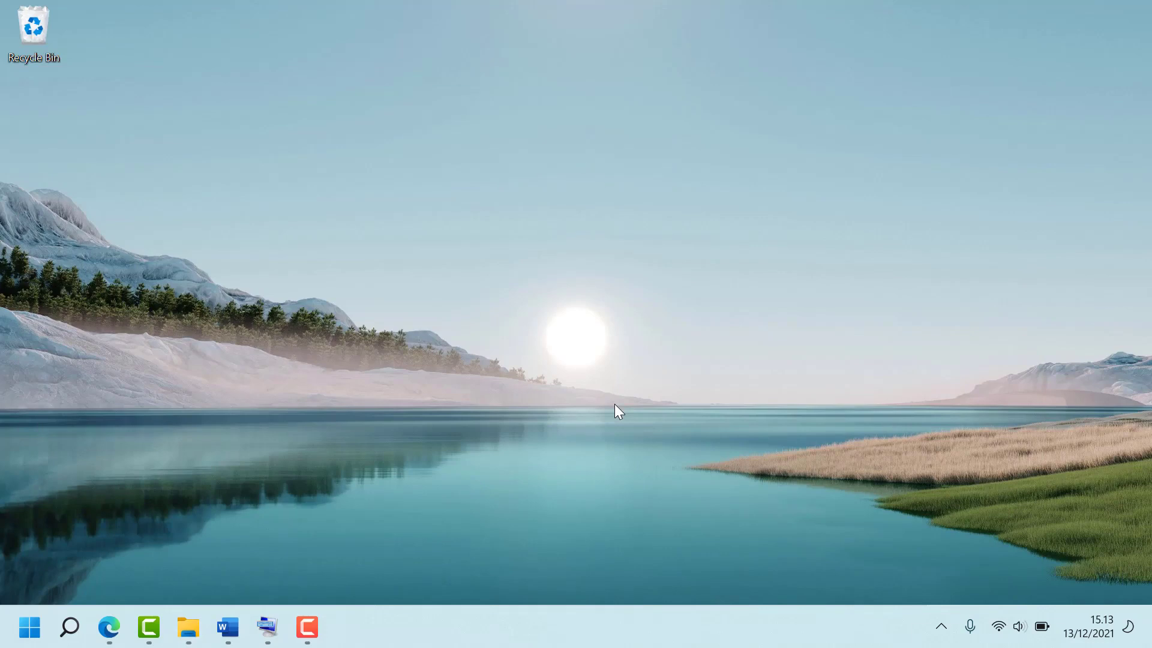
key("super+d")
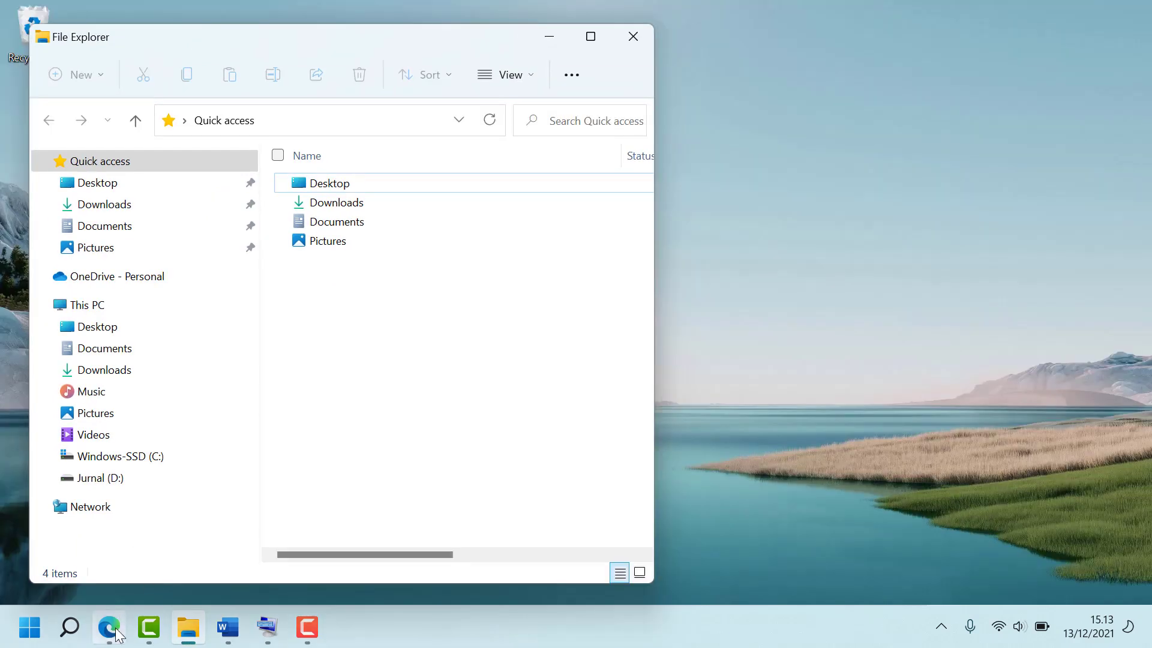
Open the Edge window, reduce it from its maximized size, and bring File Explorer in front of it.
left_click(110, 631)
left_click(1090, 13)
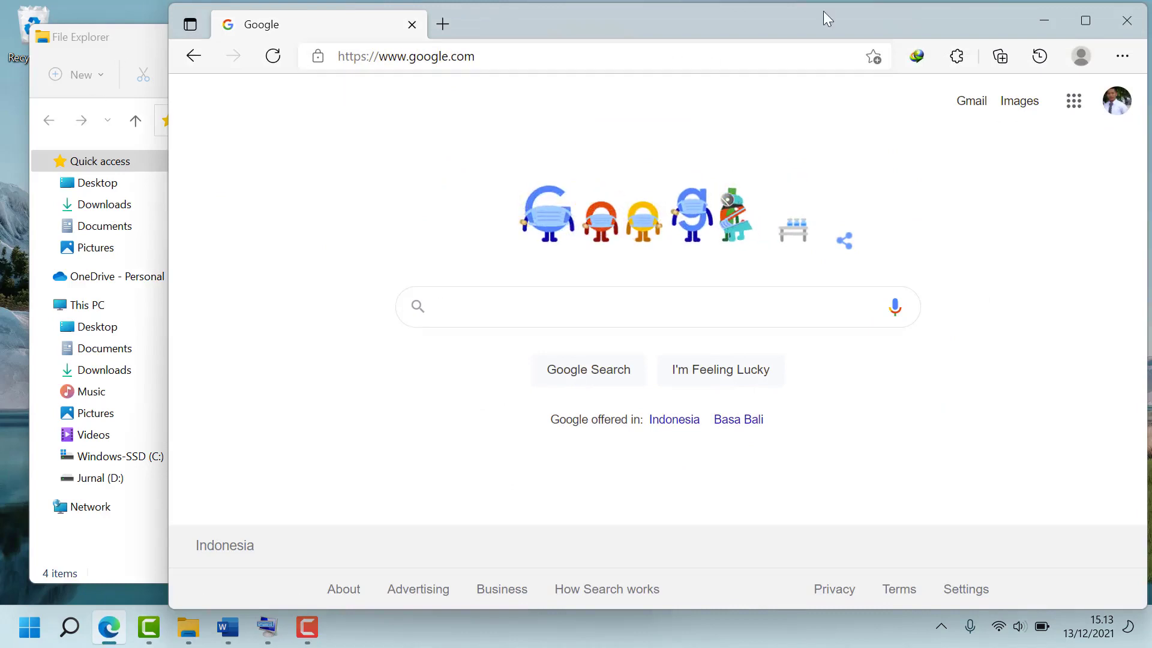
left_click(135, 41)
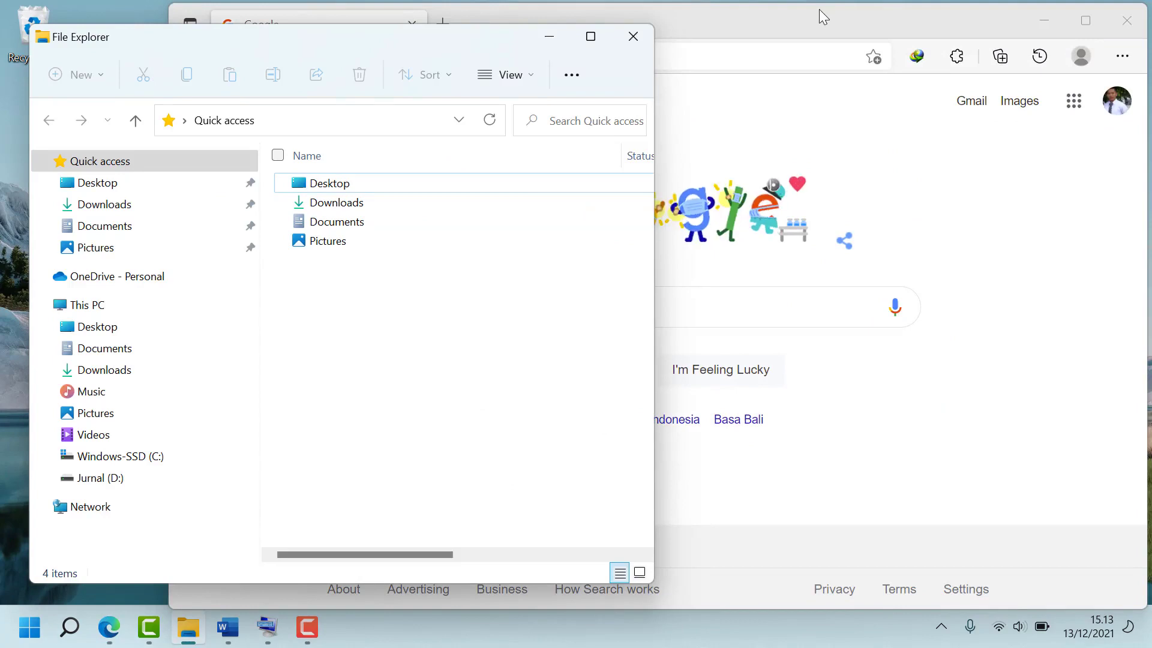
Show the desktop and restore both open windows, then maximize and minimize the Edge window.
key("super+d")
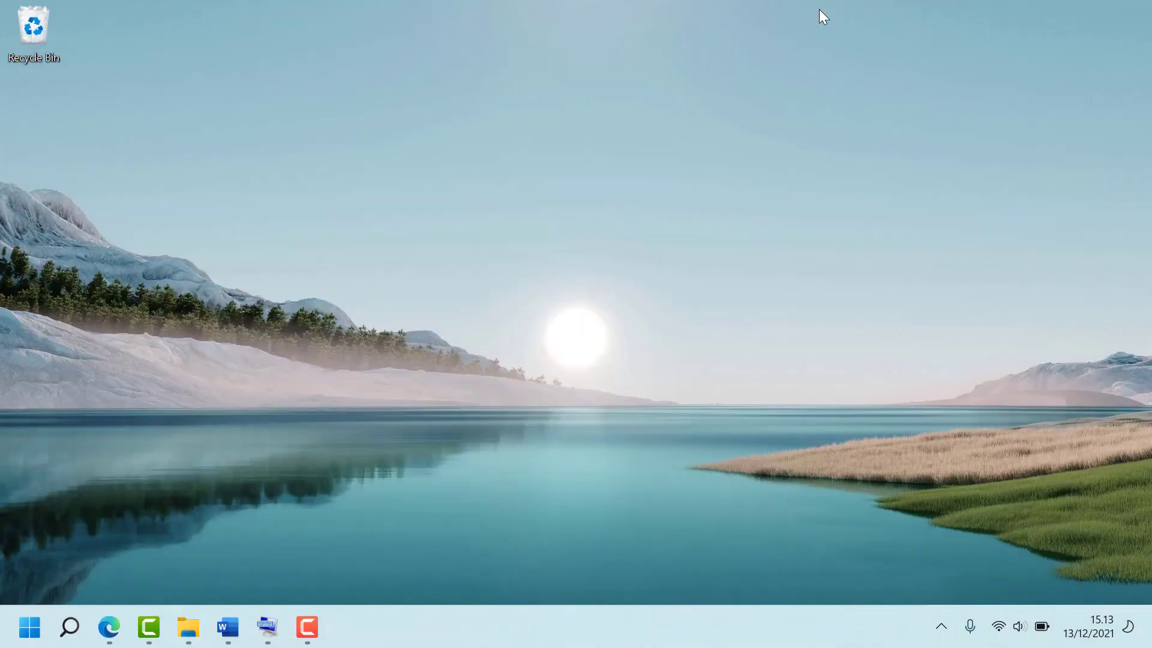
key("super+d")
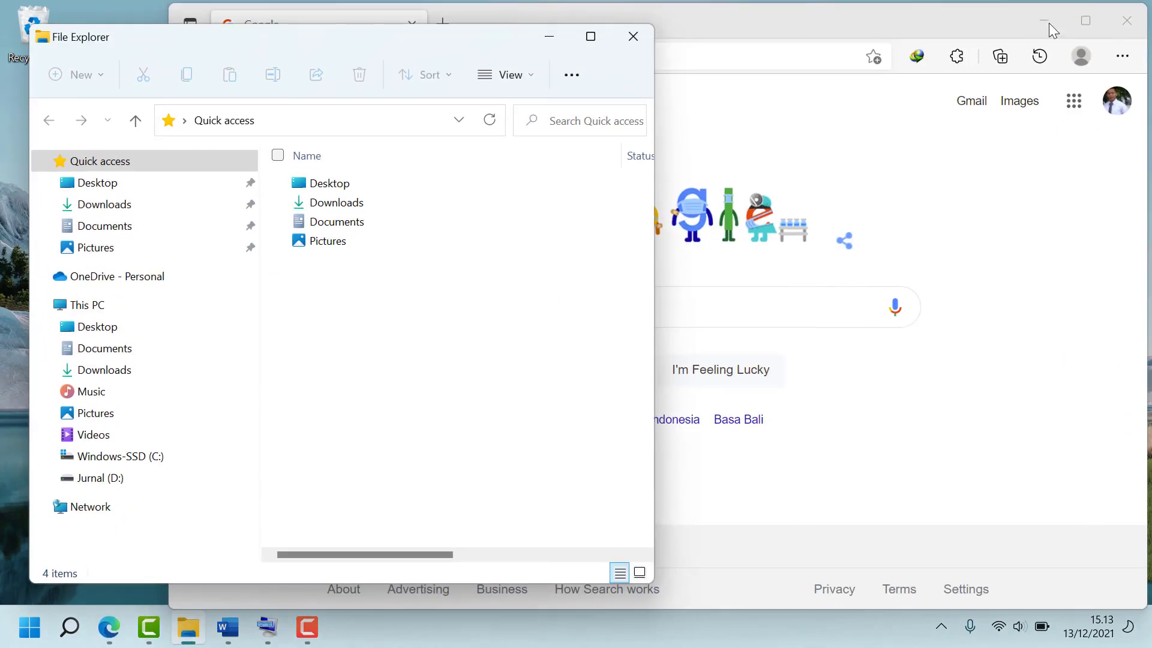
left_click(1085, 20)
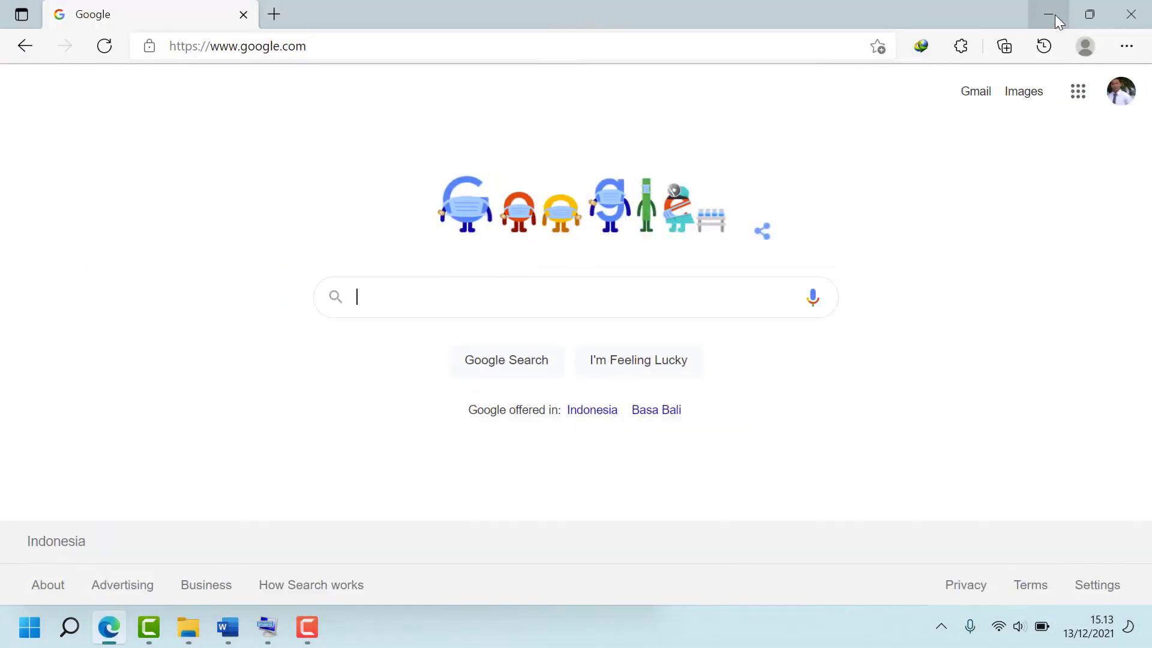
left_click(1055, 15)
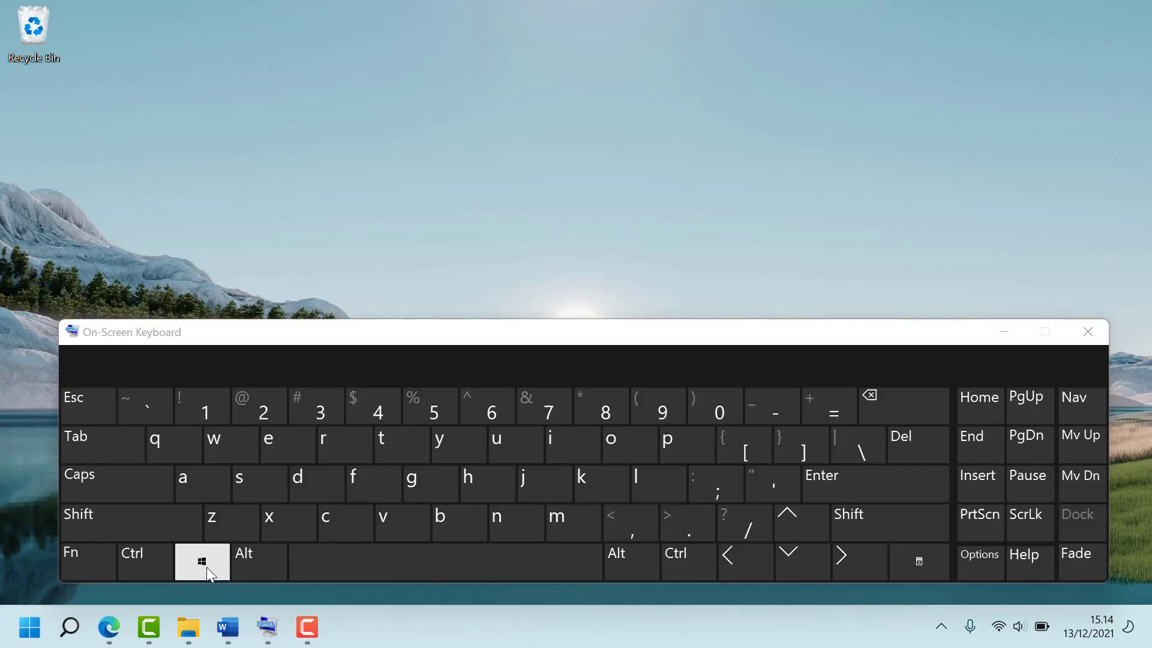
Snap File Explorer to the left half using the two-column snap layout and fill the right half with Edge.
left_click(225, 520)
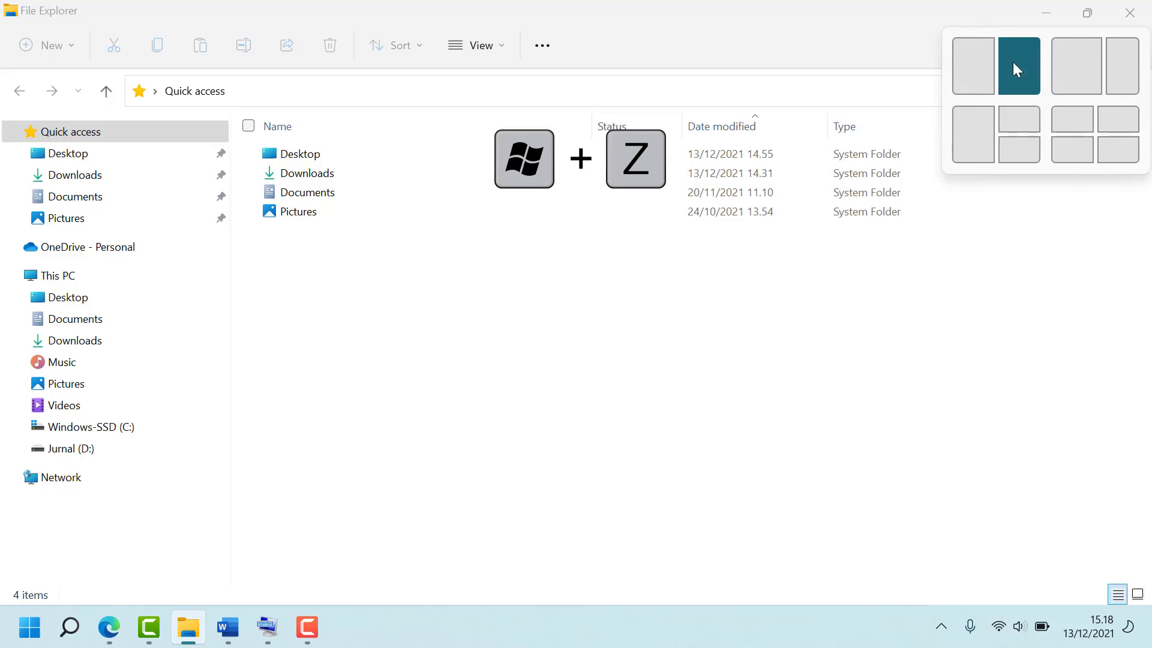
left_click(981, 67)
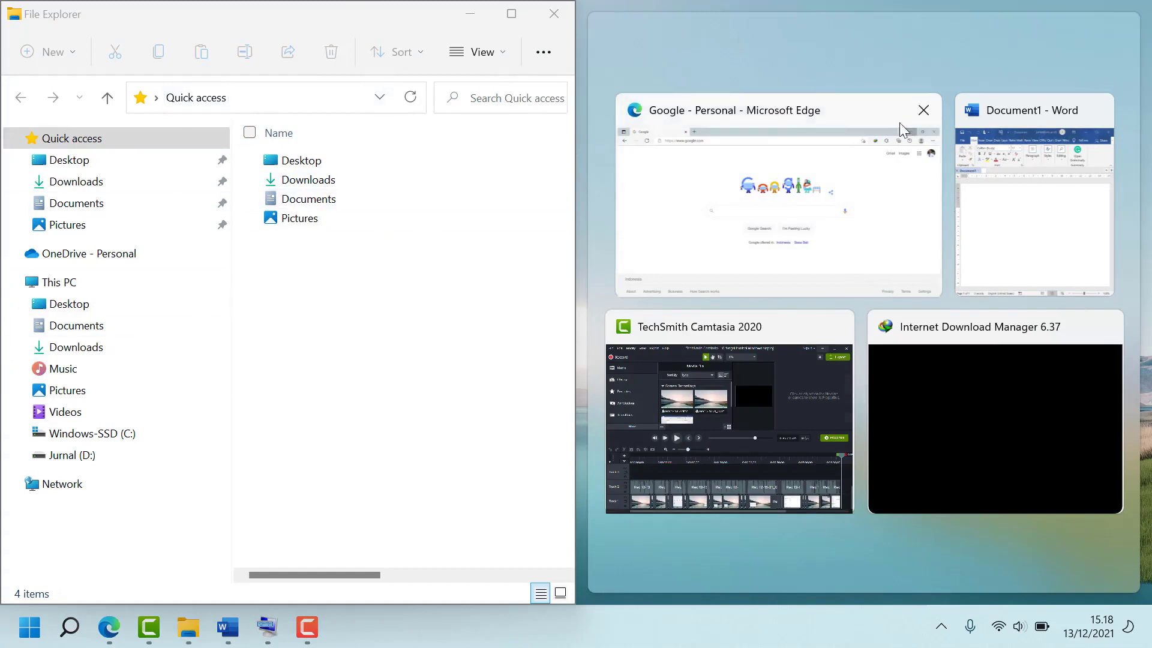
left_click(862, 209)
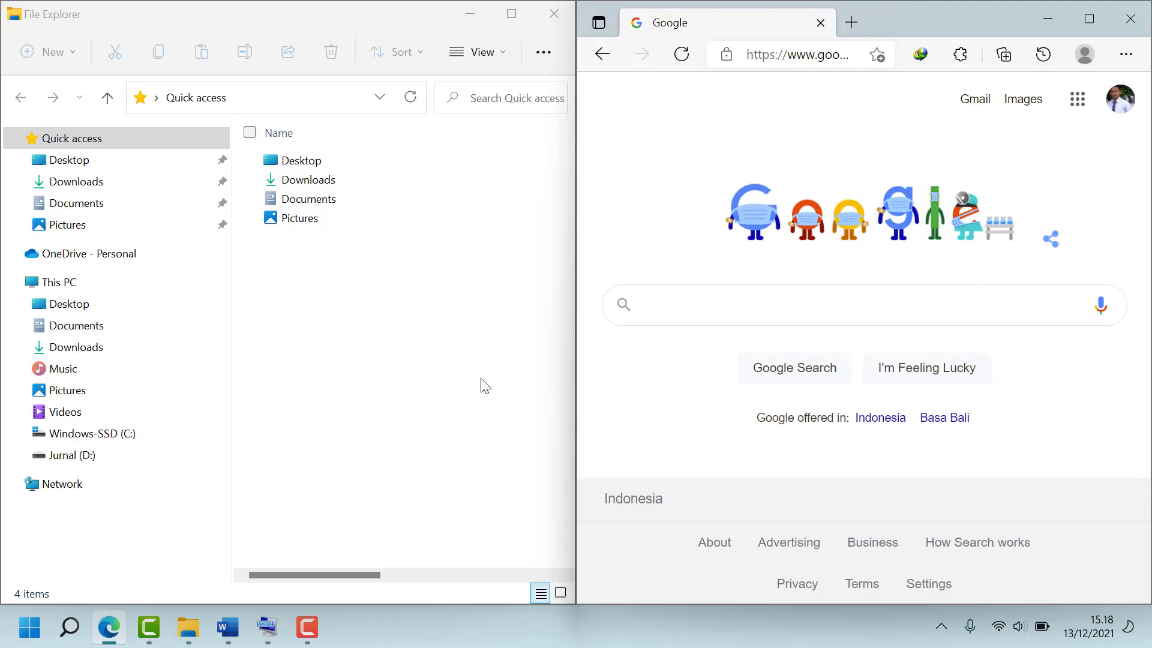
Arrange three windows with a snap layout: Edge in the left half, File Explorer upper right, and Document1 in Word lower right.
key("super+z")
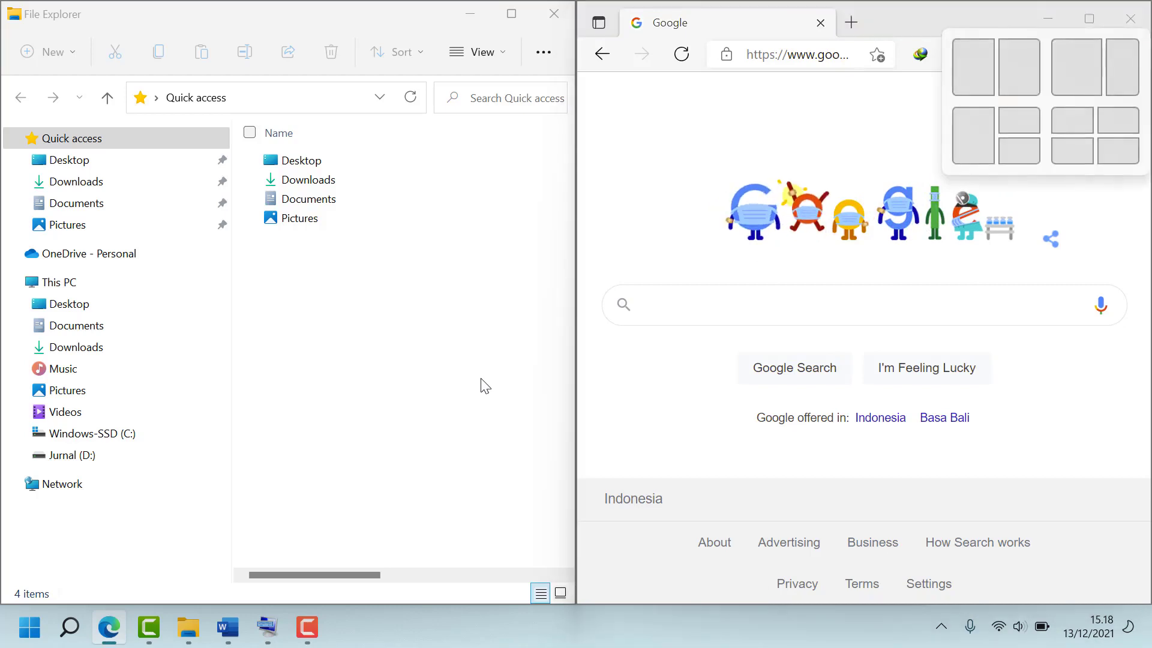
left_click(978, 131)
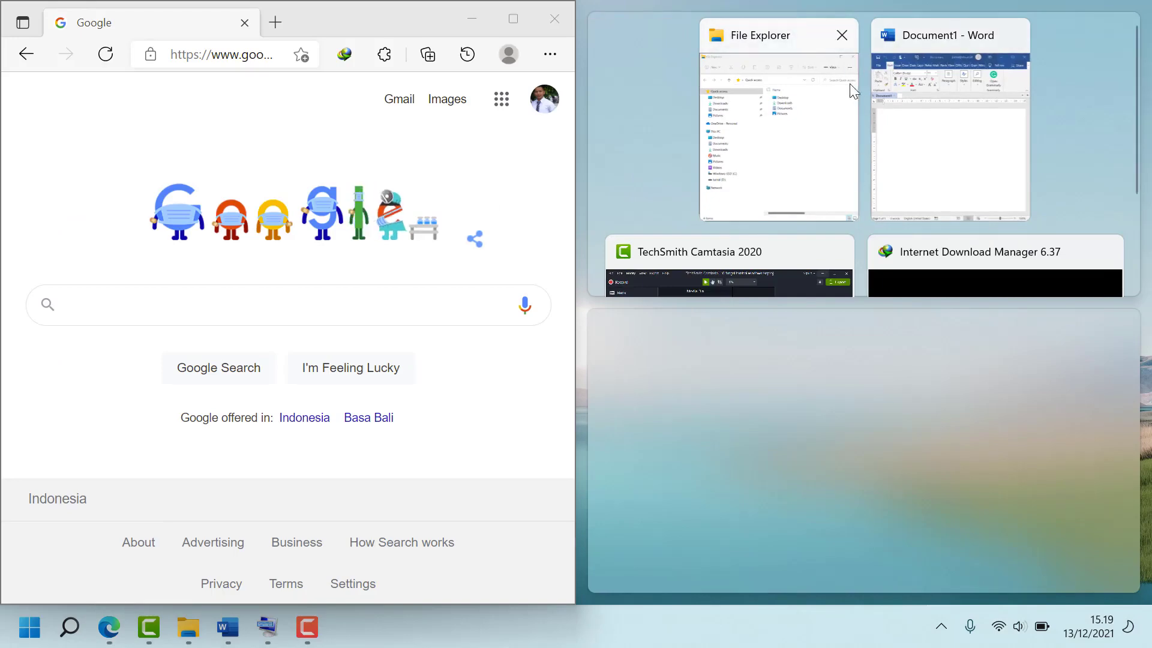
left_click(780, 128)
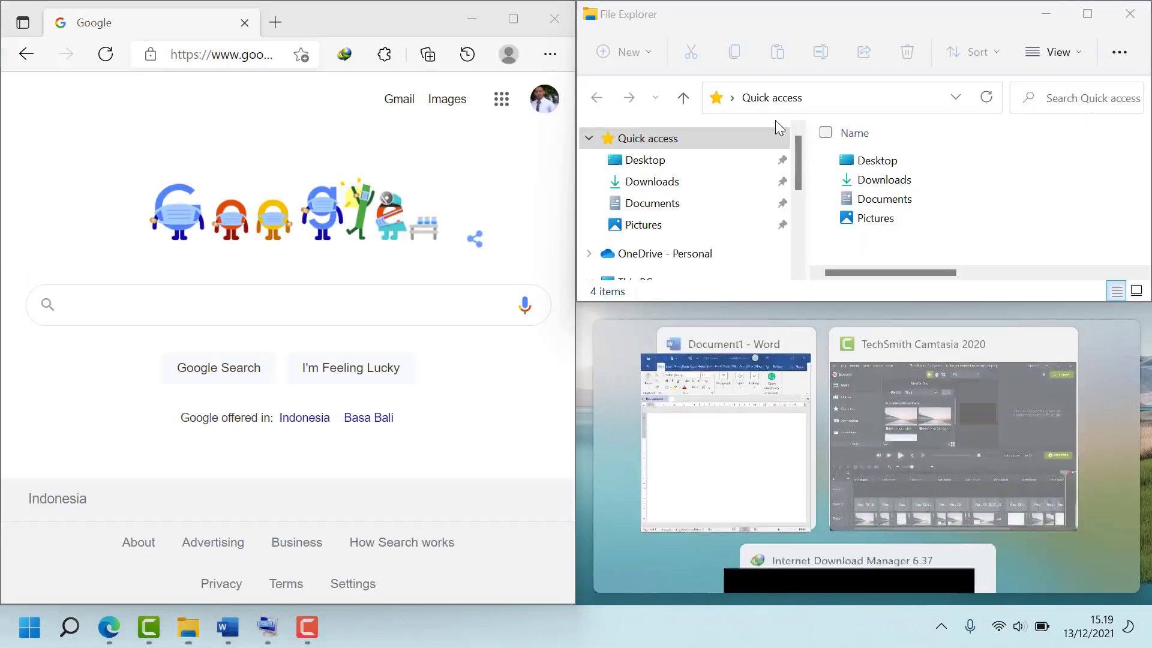
left_click(740, 456)
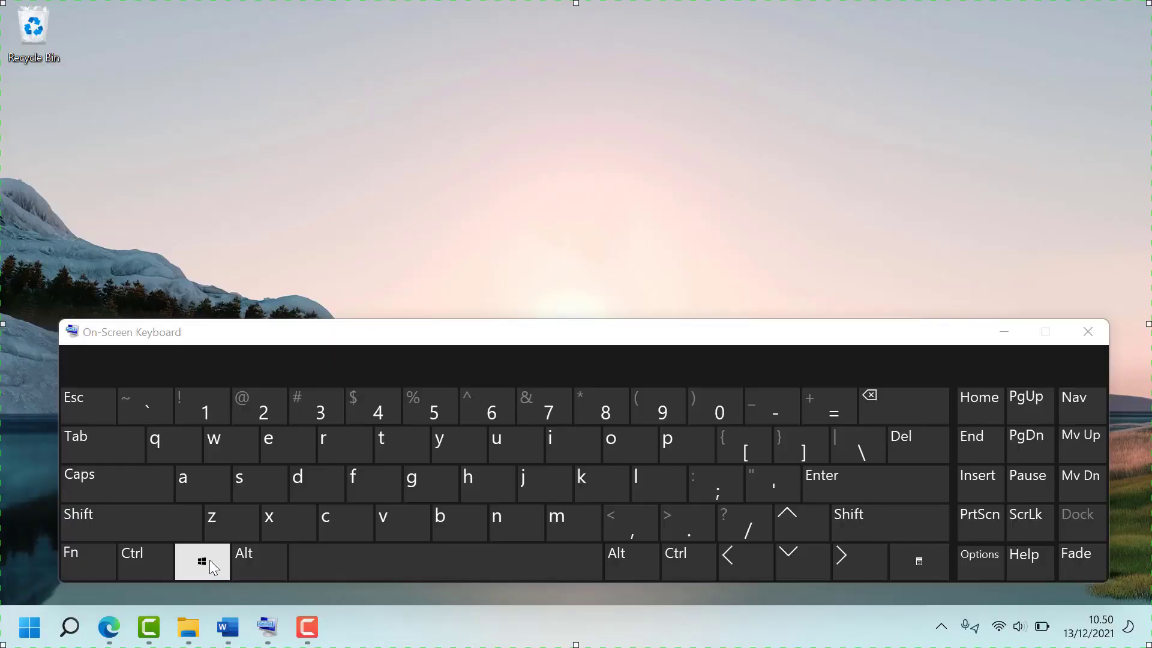
Minimize the On-Screen Keyboard, open the blank Word document, and start voice typing in it.
left_click(487, 484)
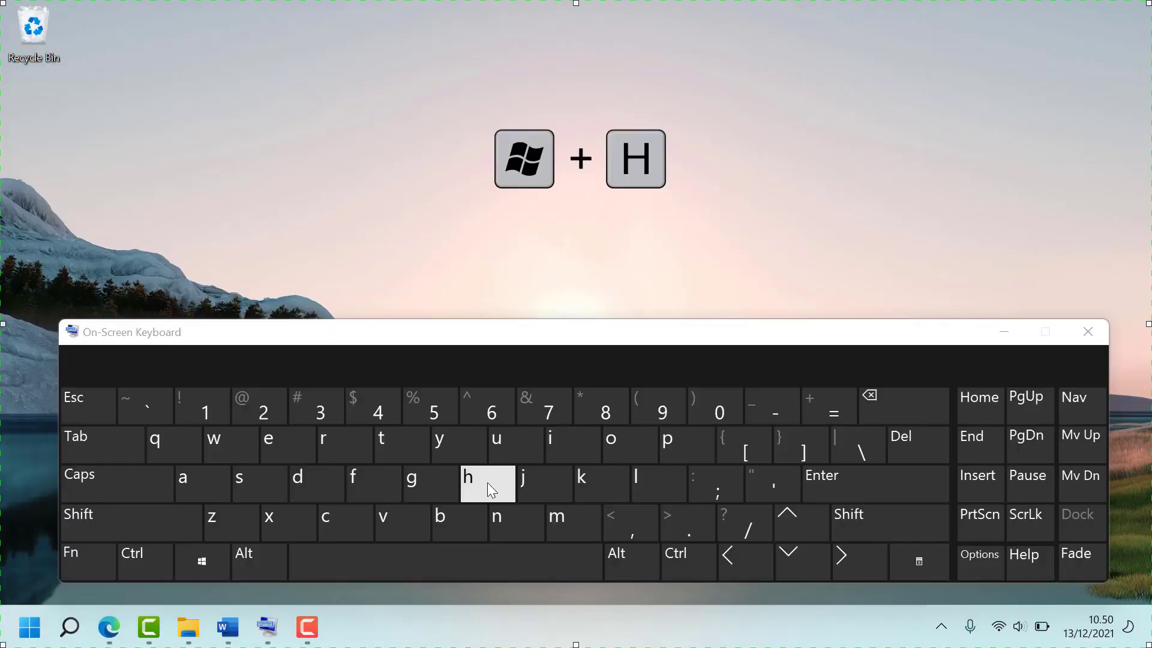
left_click(1004, 332)
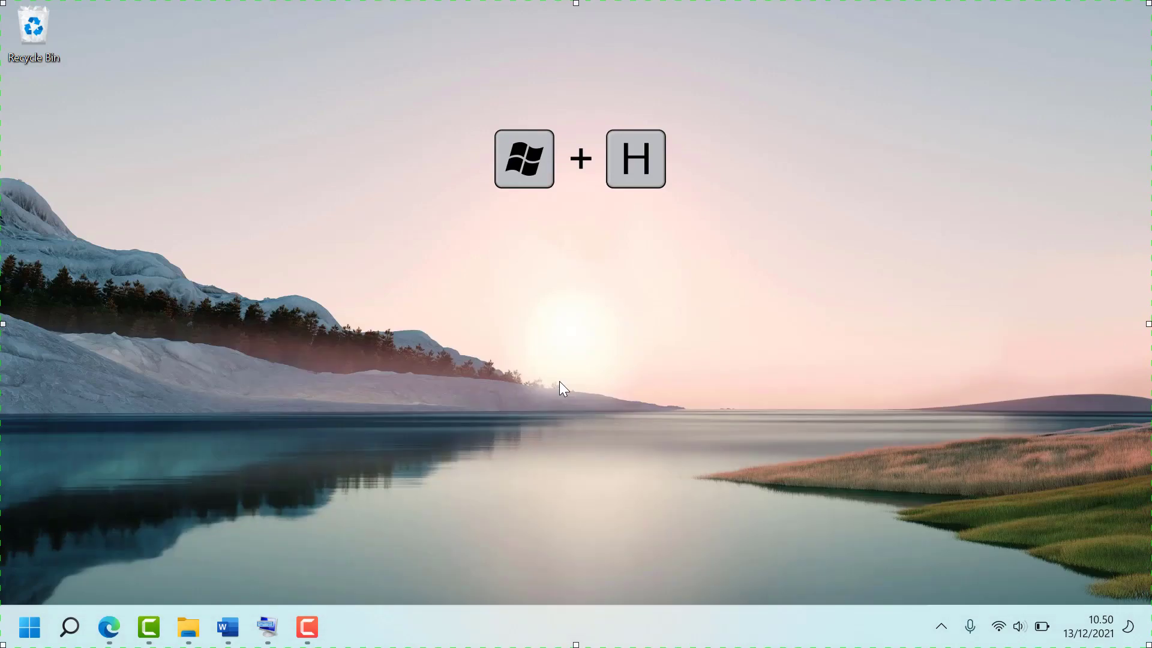
left_click(227, 627)
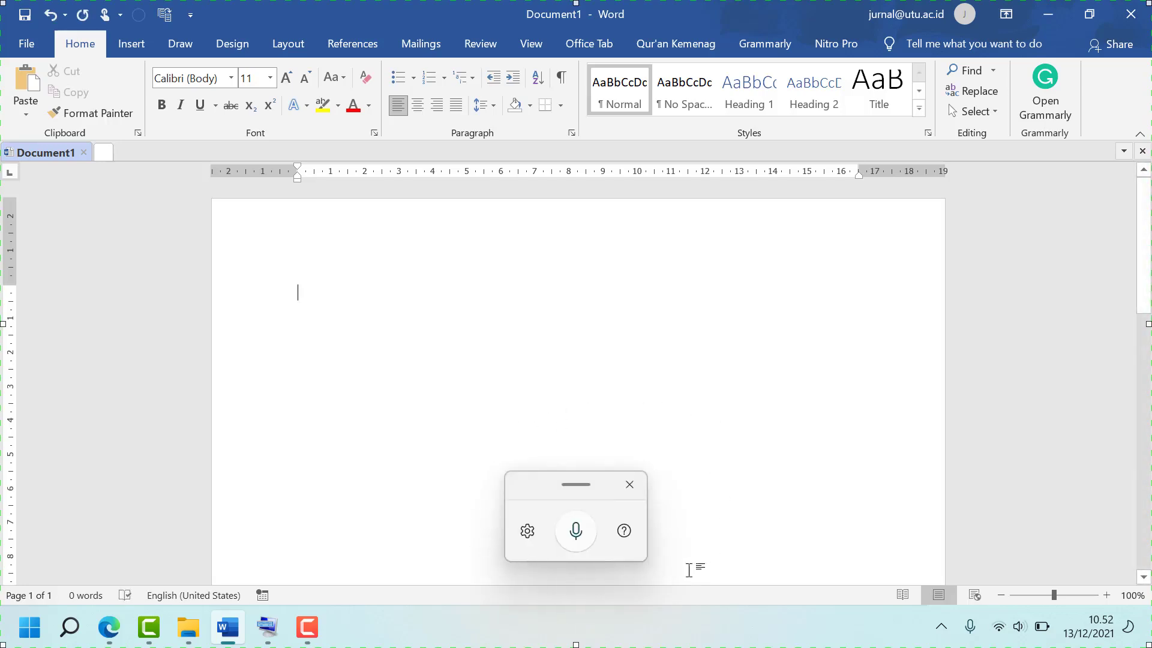
left_click(576, 532)
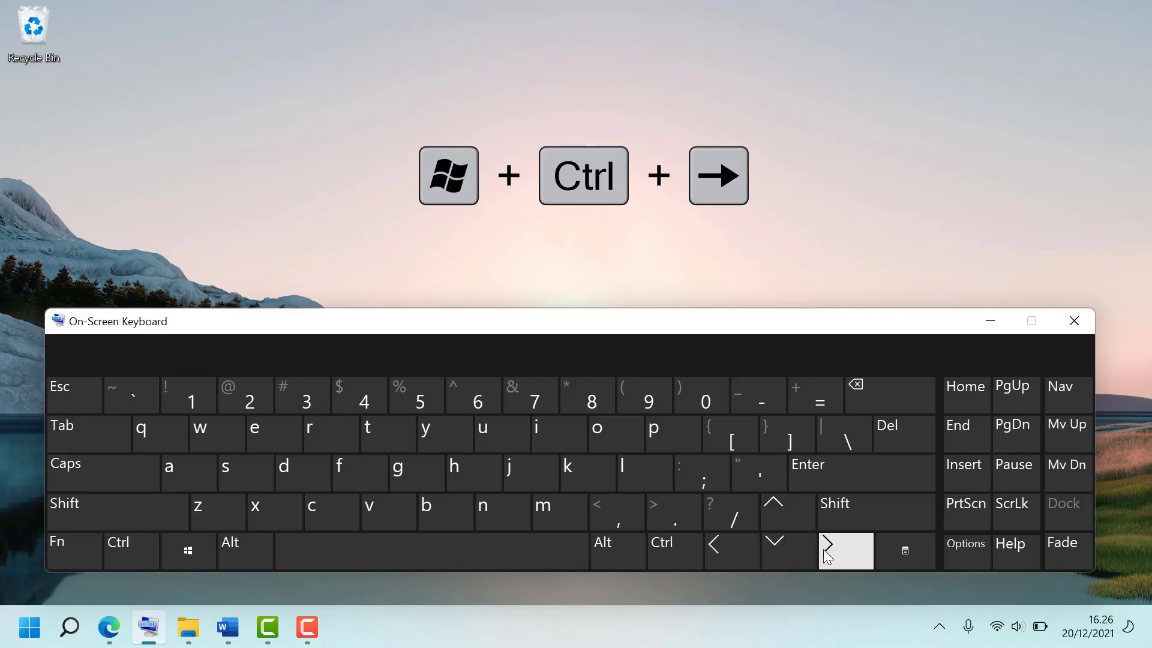
Switch forward through the virtual desktops, past the Word and File Explorer ones, to the empty desktop.
key("super+ctrl+Right")
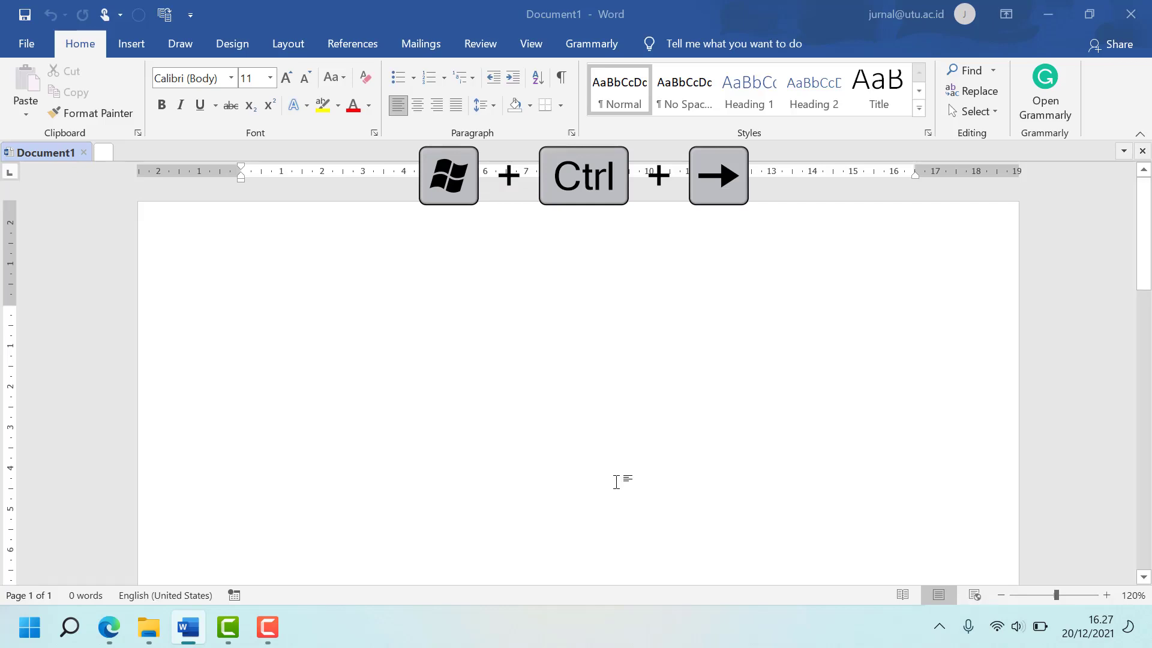
key("super+ctrl+Right")
key("super+ctrl+Right")
key("super+ctrl+Right")
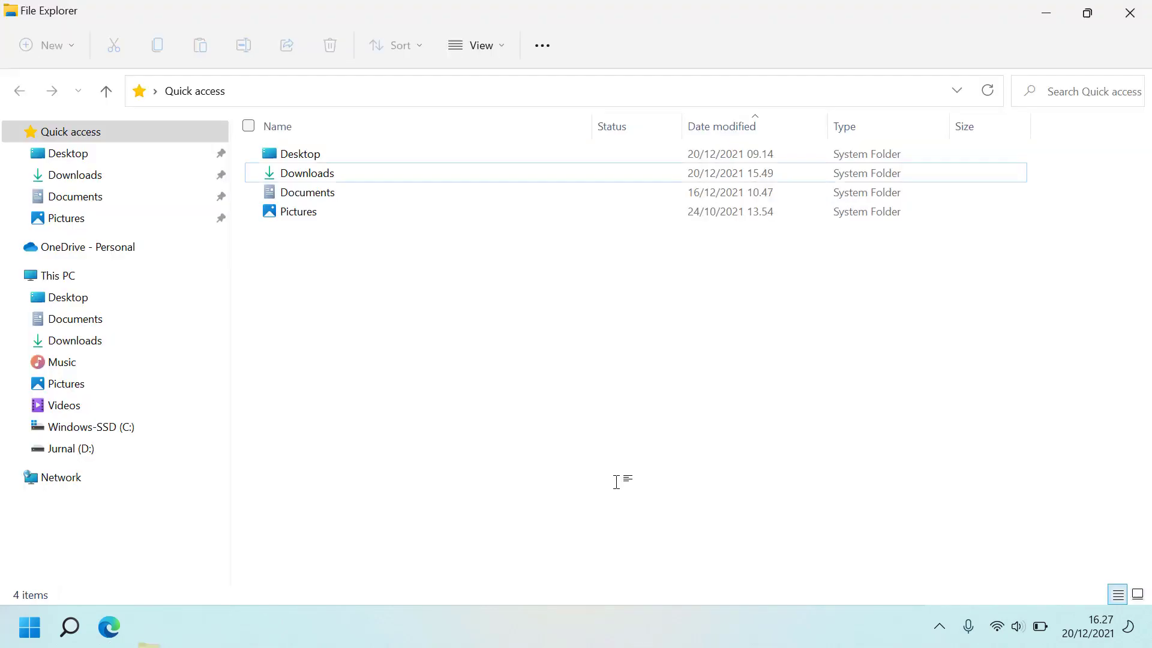
key("super+d")
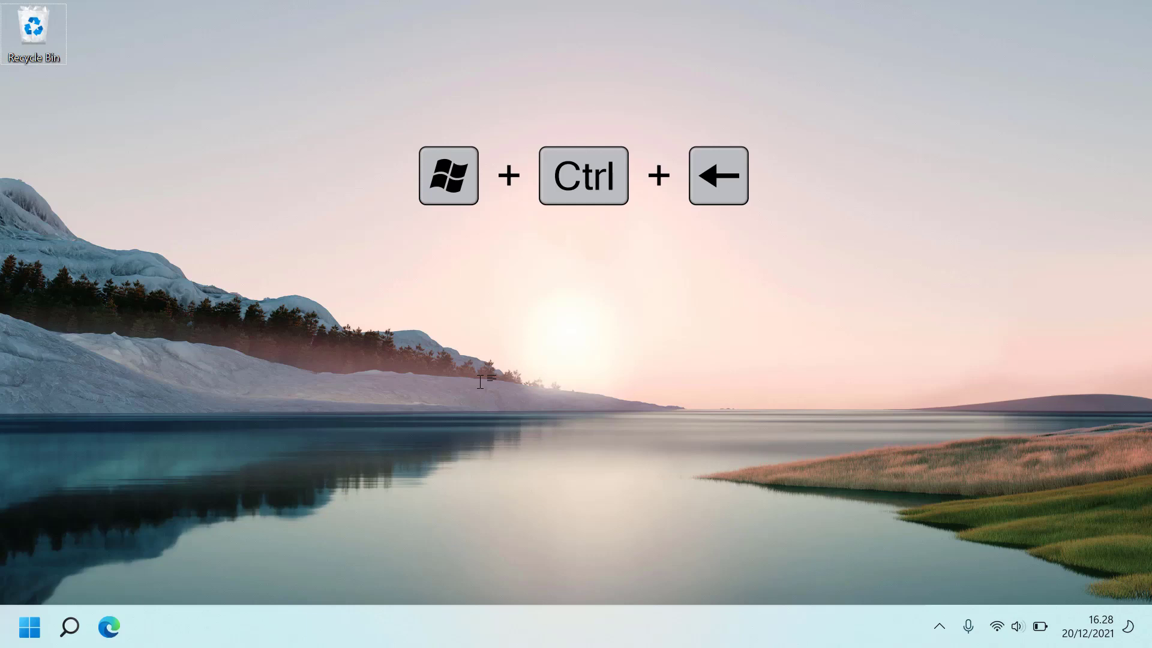
Switch back through the virtual desktops to the one showing the On-Screen Keyboard.
key("super+ctrl+Left")
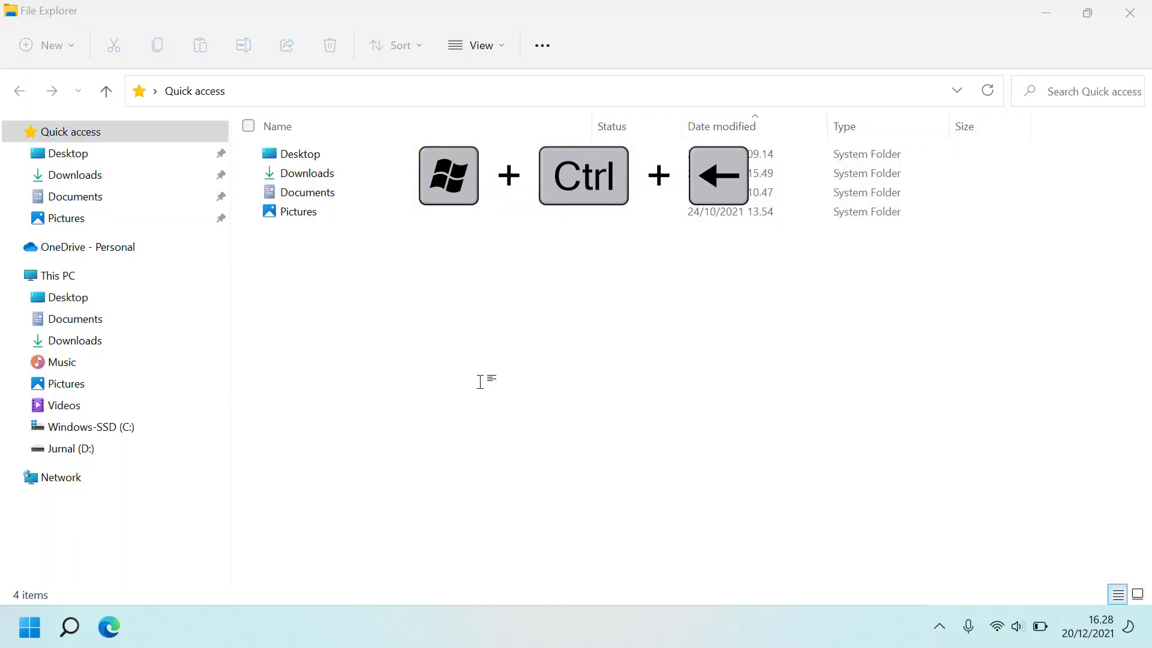
key("super+ctrl+Left")
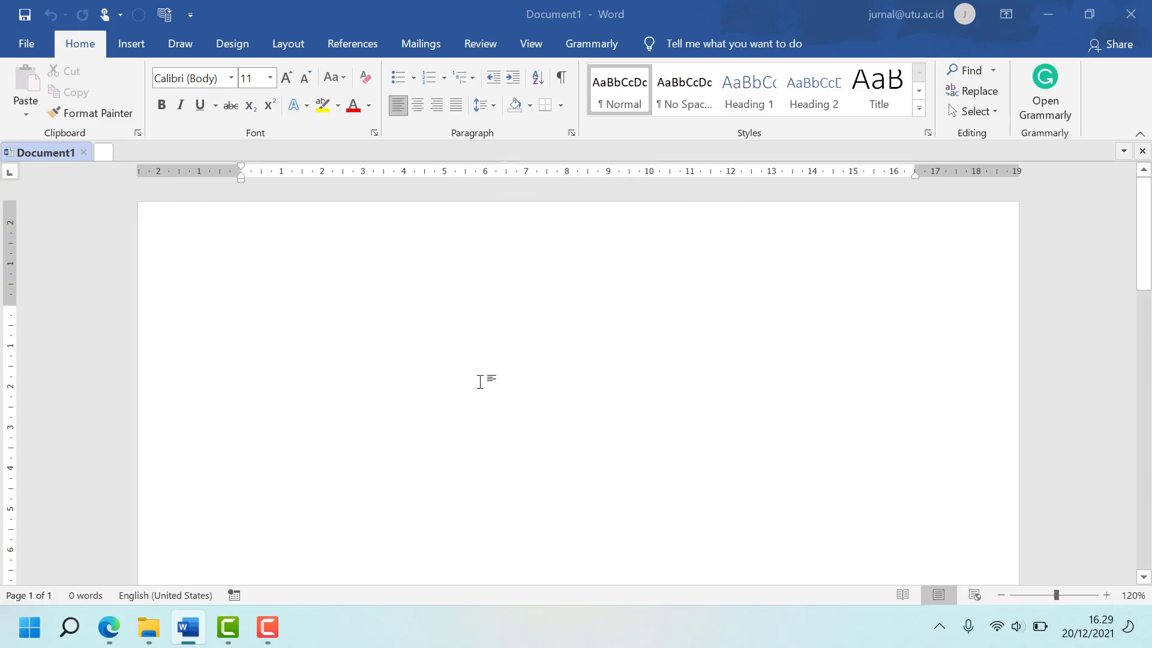
key("super+ctrl+Left")
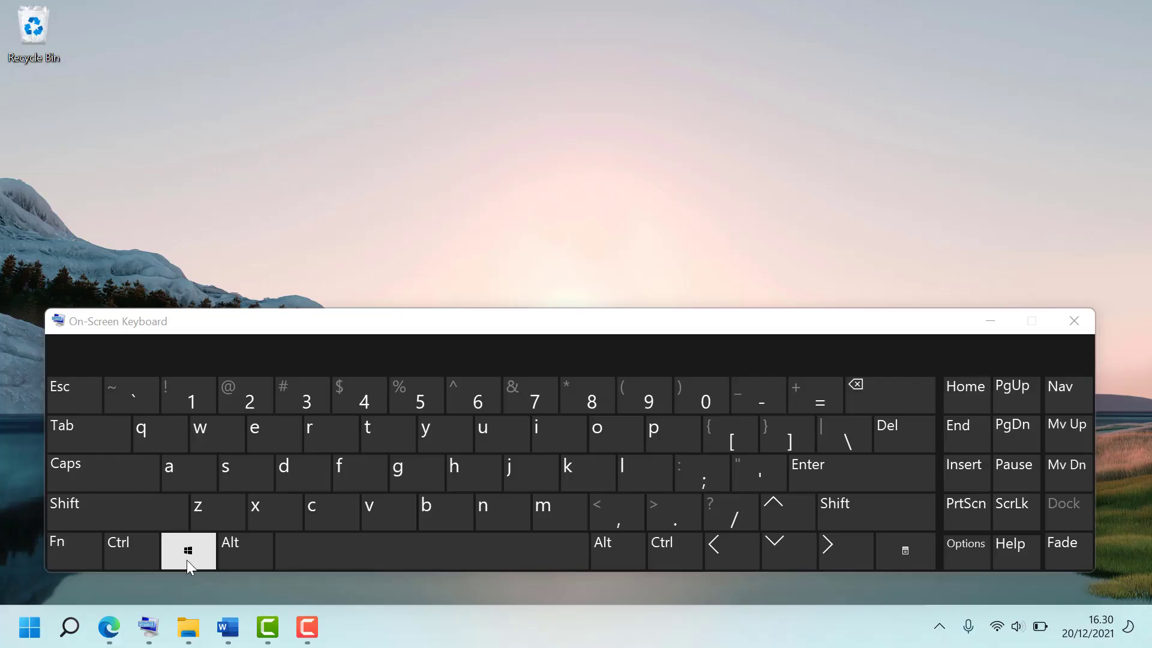
Peek at the desktop behind the Edge window showing the Indonesian Journal of Teaching and Teacher Education page.
left_click(639, 514)
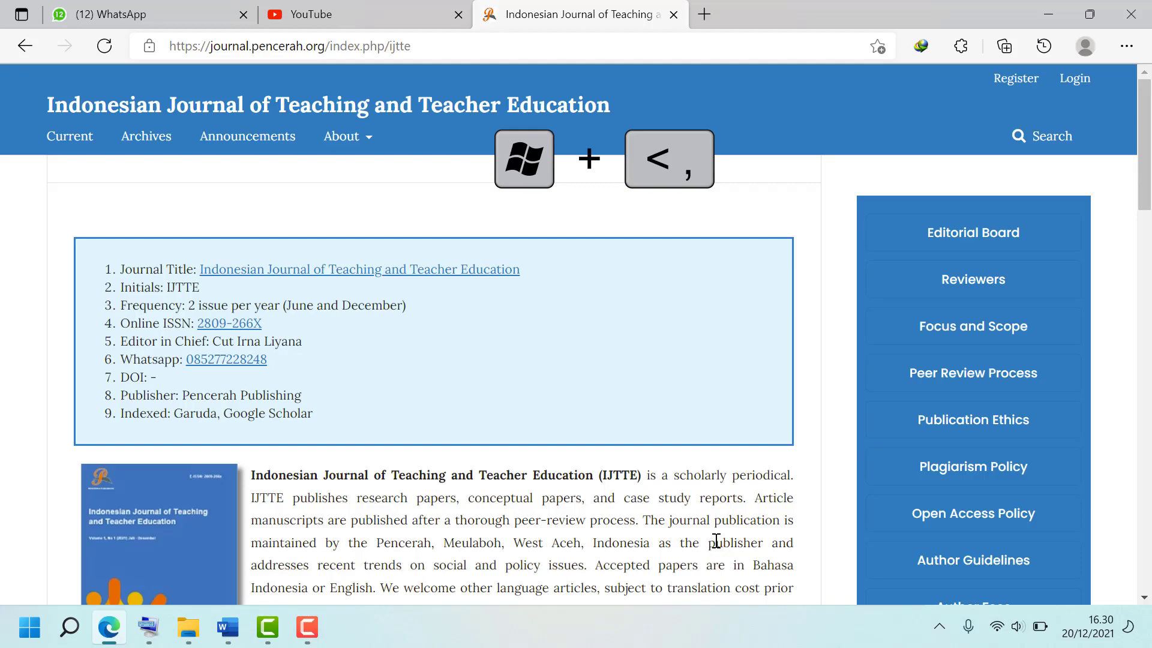
key("super+comma")
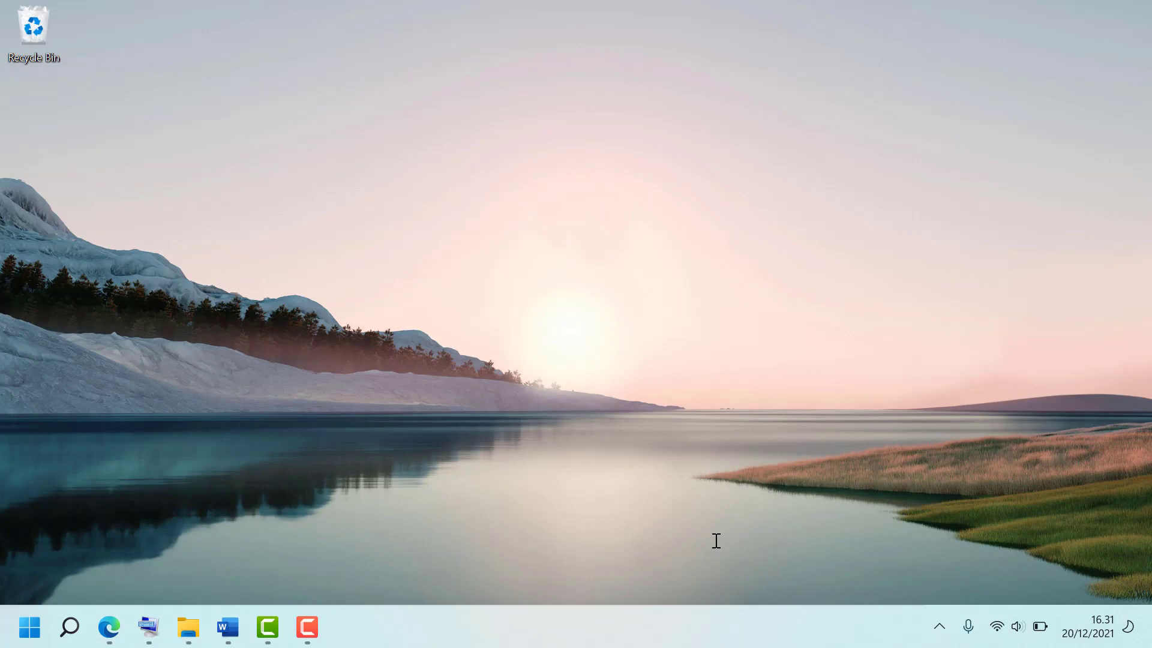
Restore the open windows and point out the Windows and arrow keys on the On-Screen Keyboard.
key("super+d")
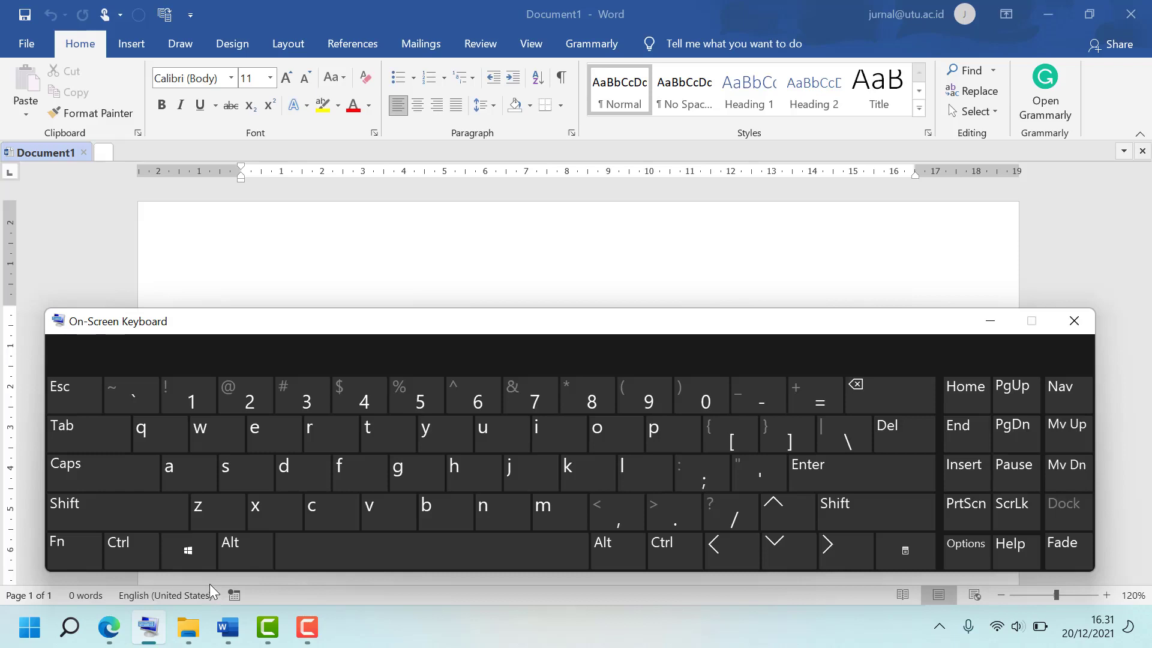
left_click(201, 561)
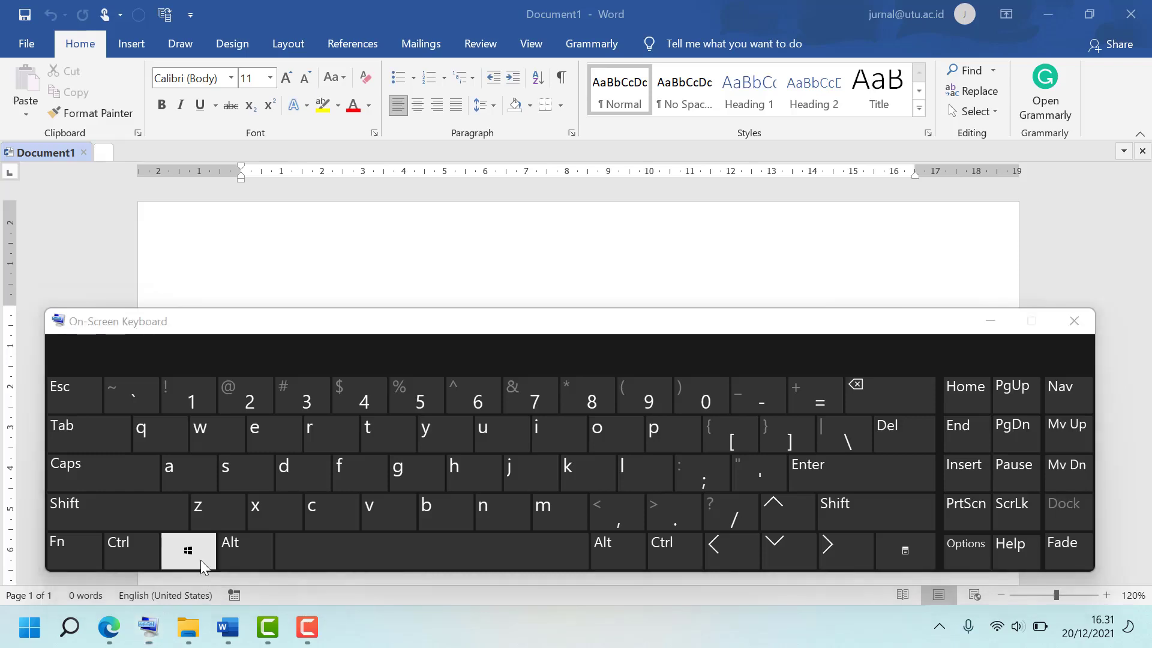
left_click(732, 555)
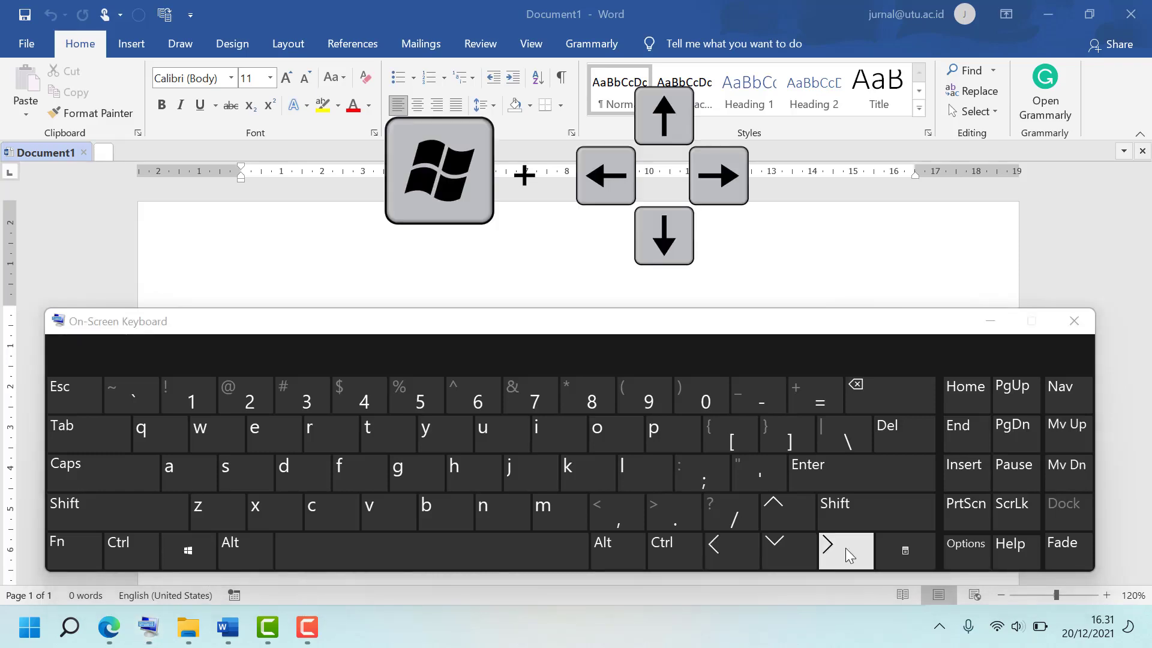
left_click(783, 545)
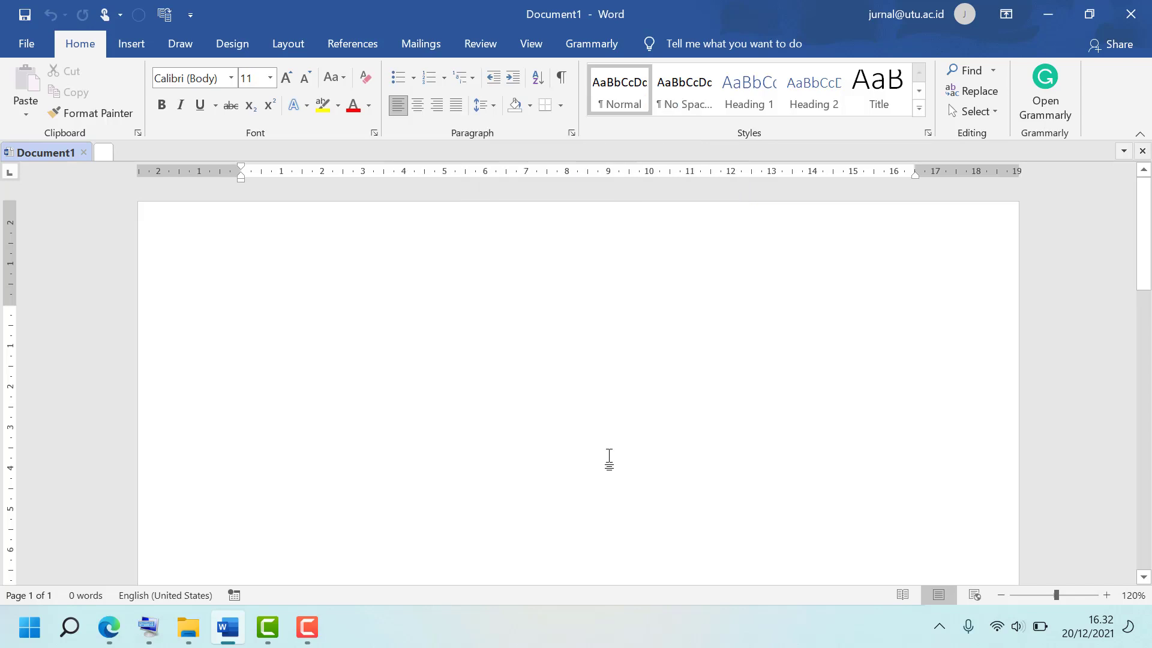
Snap the blank Word document to the left half of the screen and the Edge journal window to the right half.
key("super+Left")
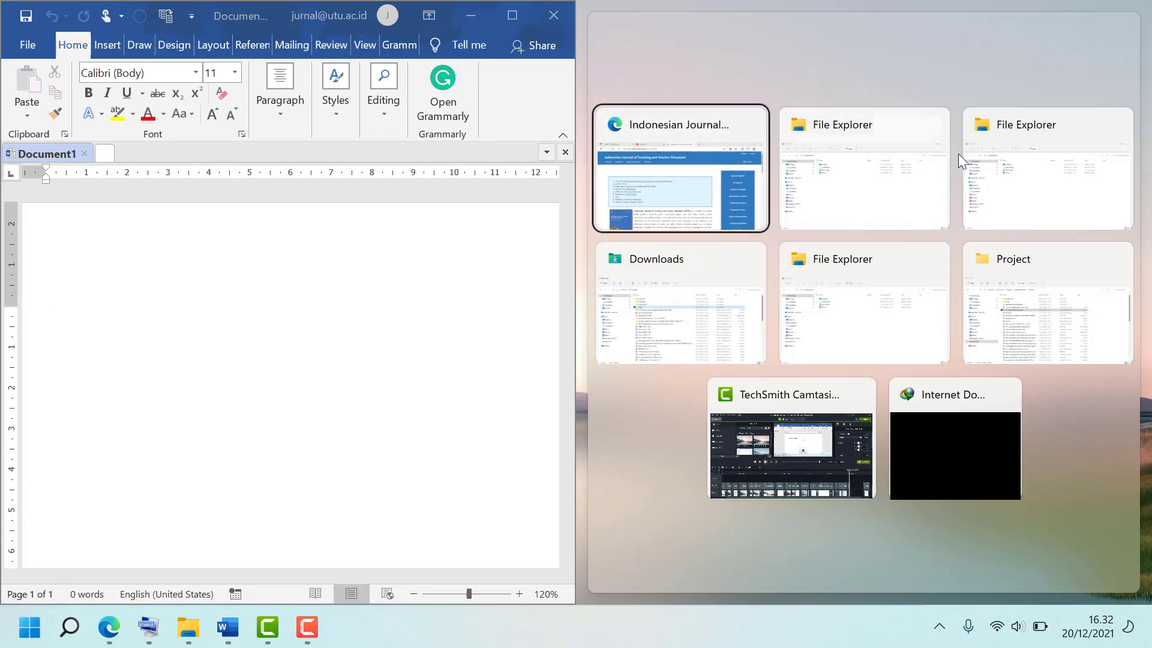
left_click(695, 164)
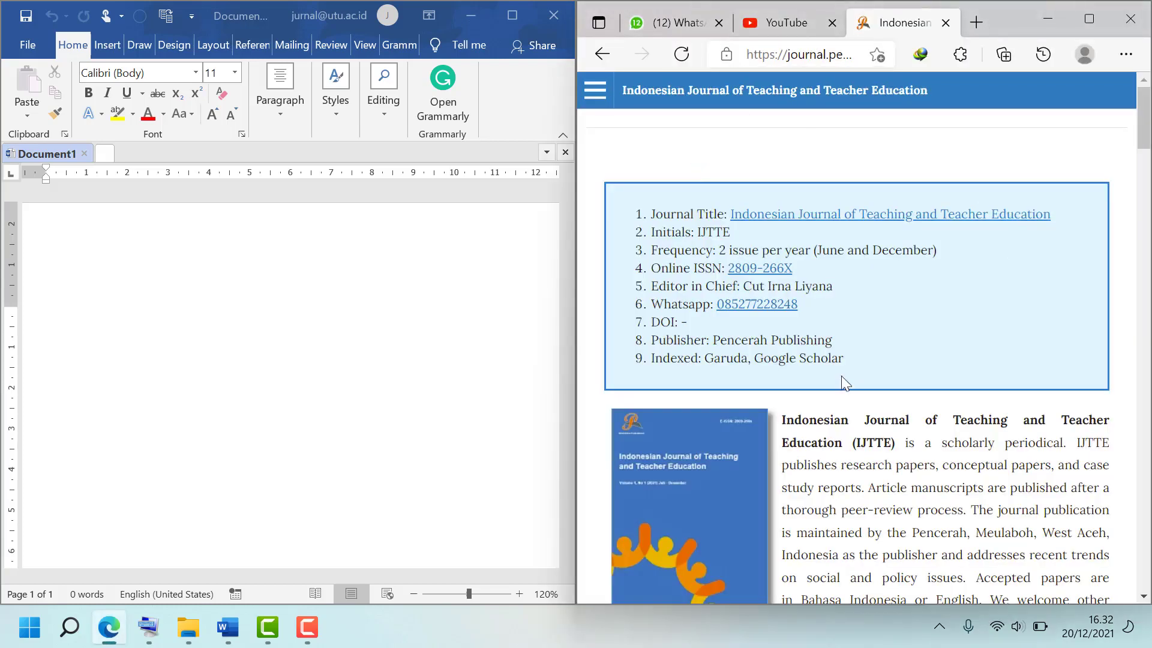
scroll(852, 325, "down", 5)
scroll(854, 328, "up", 3)
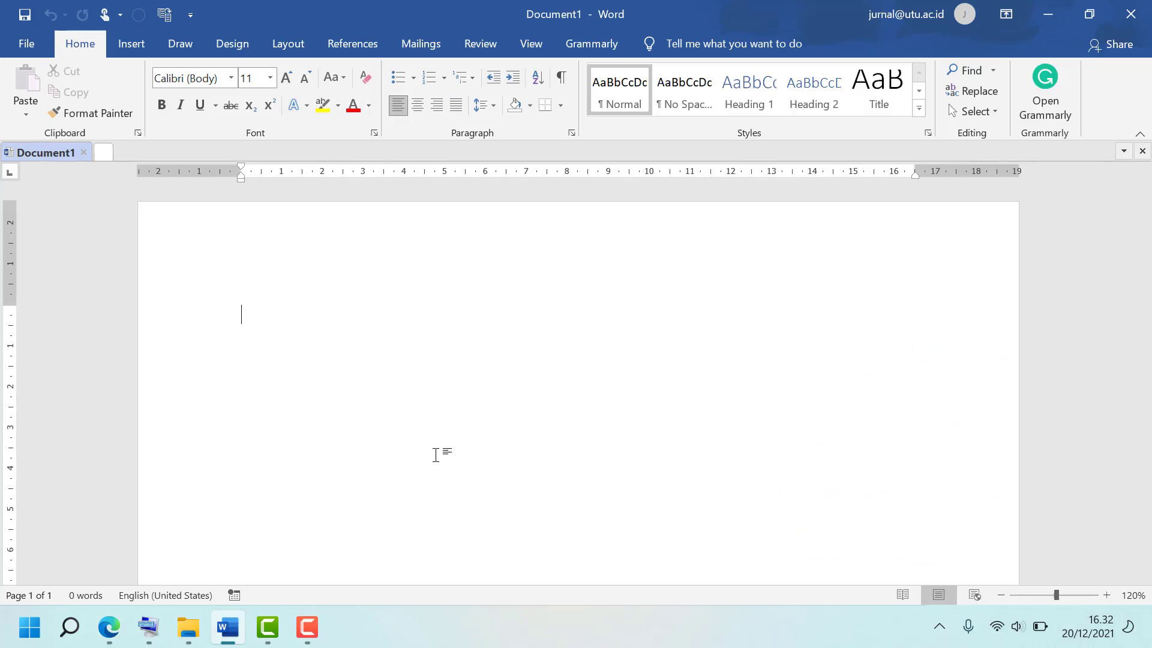
Snap the Word document to the upper half of the screen and fill the lower half with a File Explorer window.
key("super+Up")
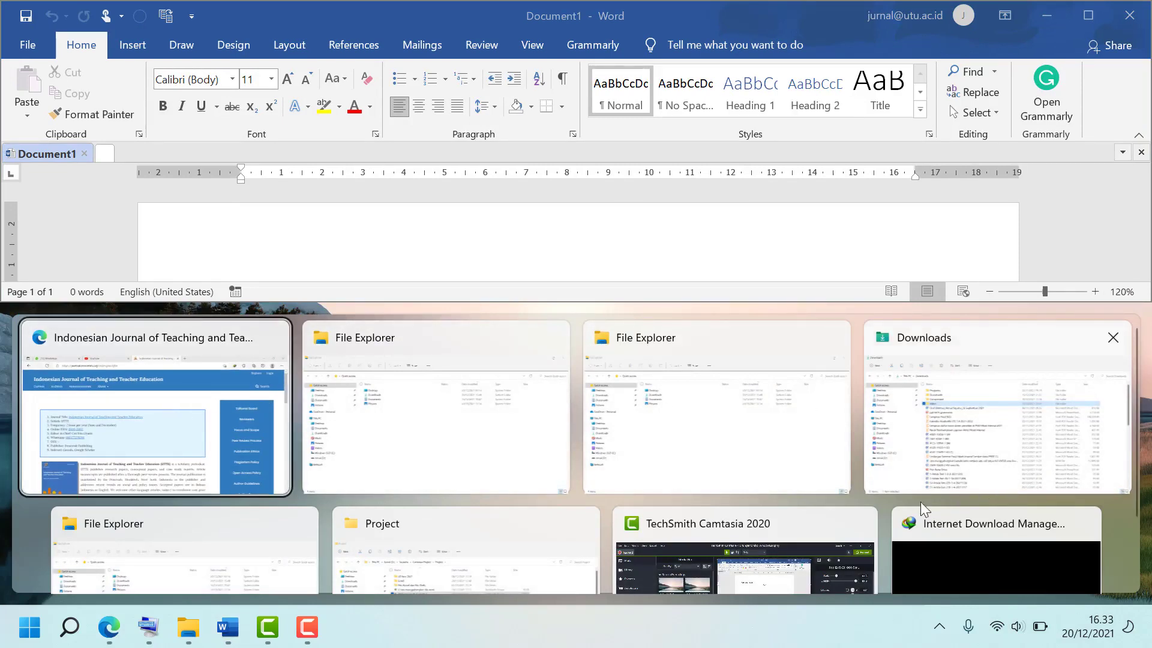
left_click(414, 417)
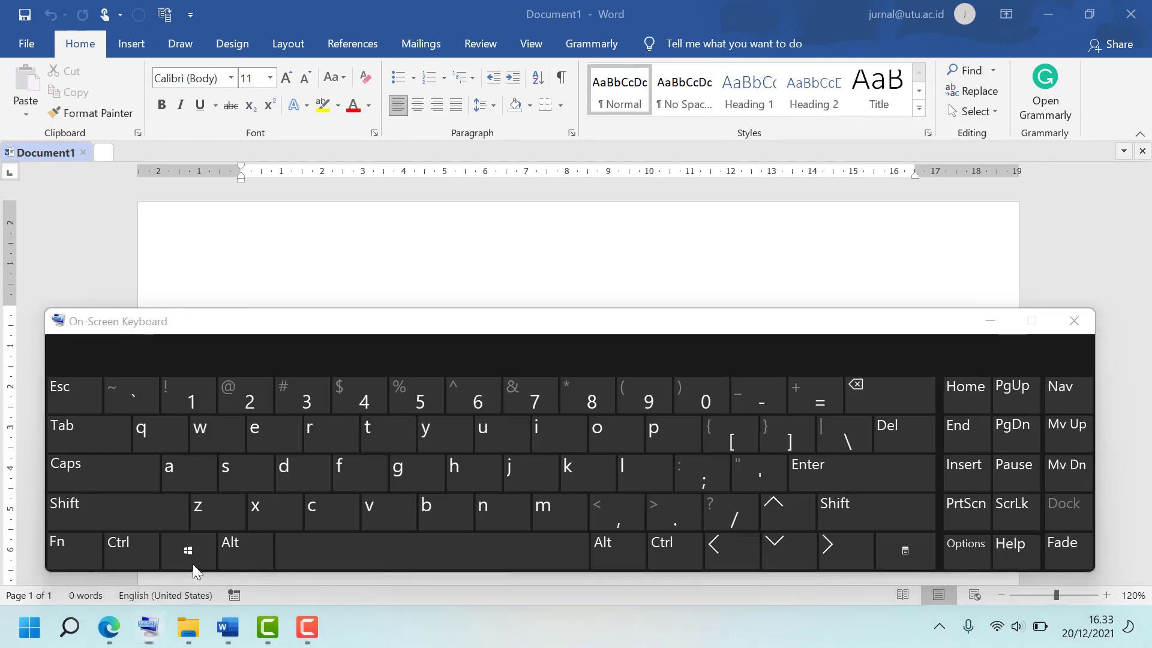
Open Task View, switch to Desktop 4 and back to Desktop 1, and return to the Document1 Word window.
left_click(193, 567)
left_click(117, 435)
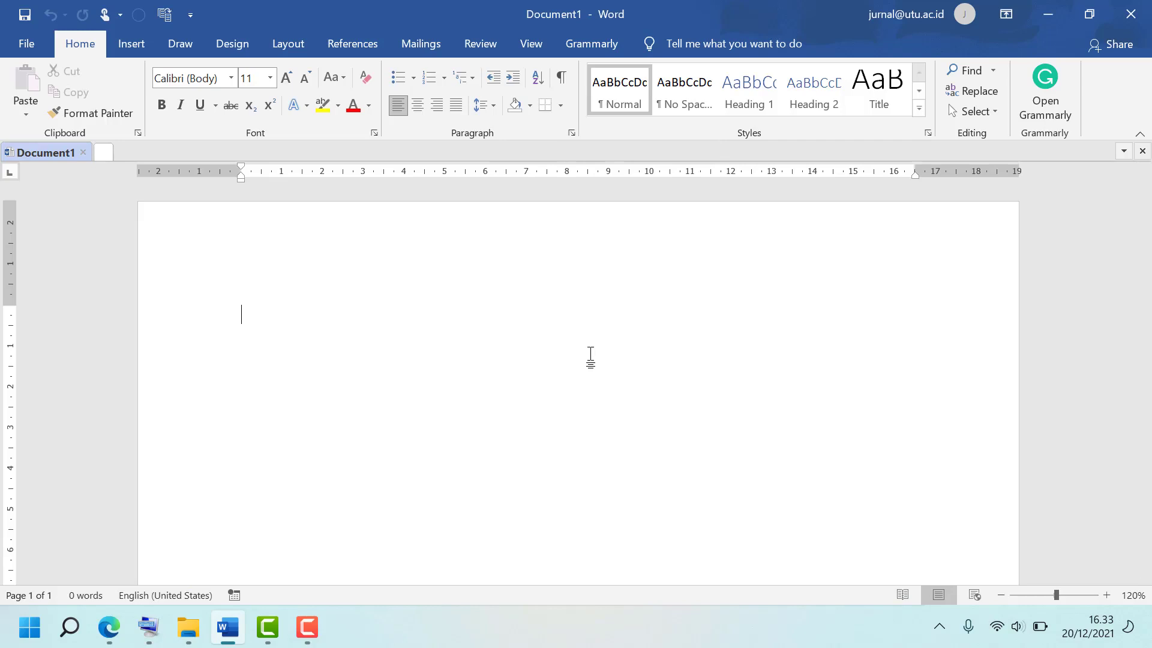
key("super+Tab")
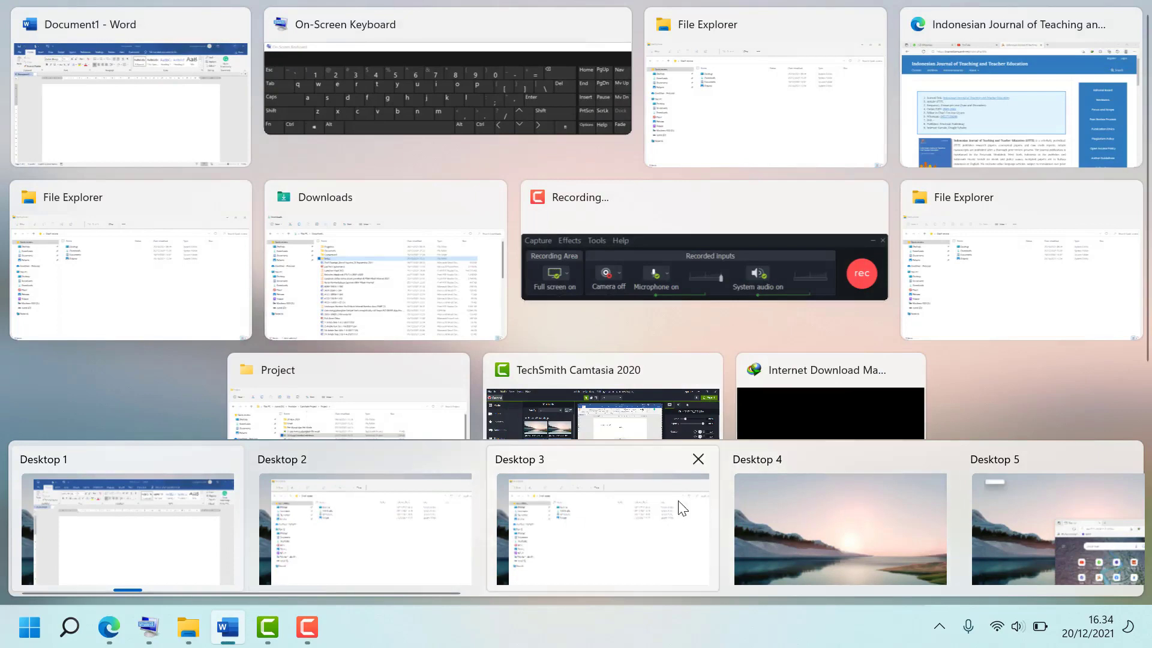
left_click(836, 495)
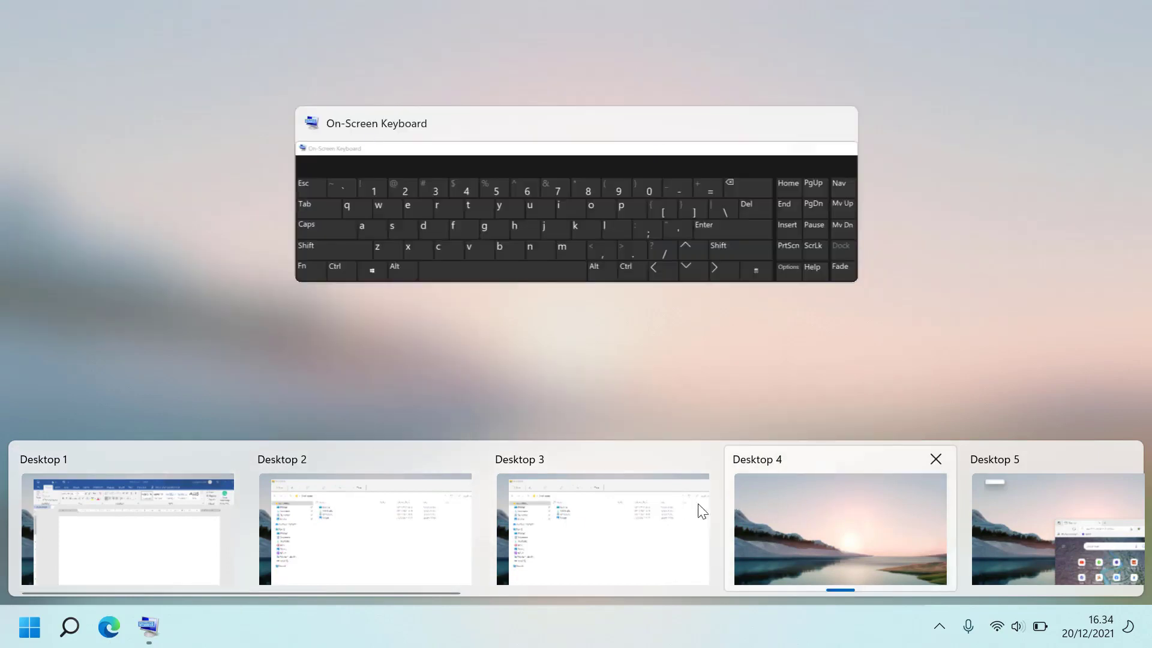
left_click(142, 498)
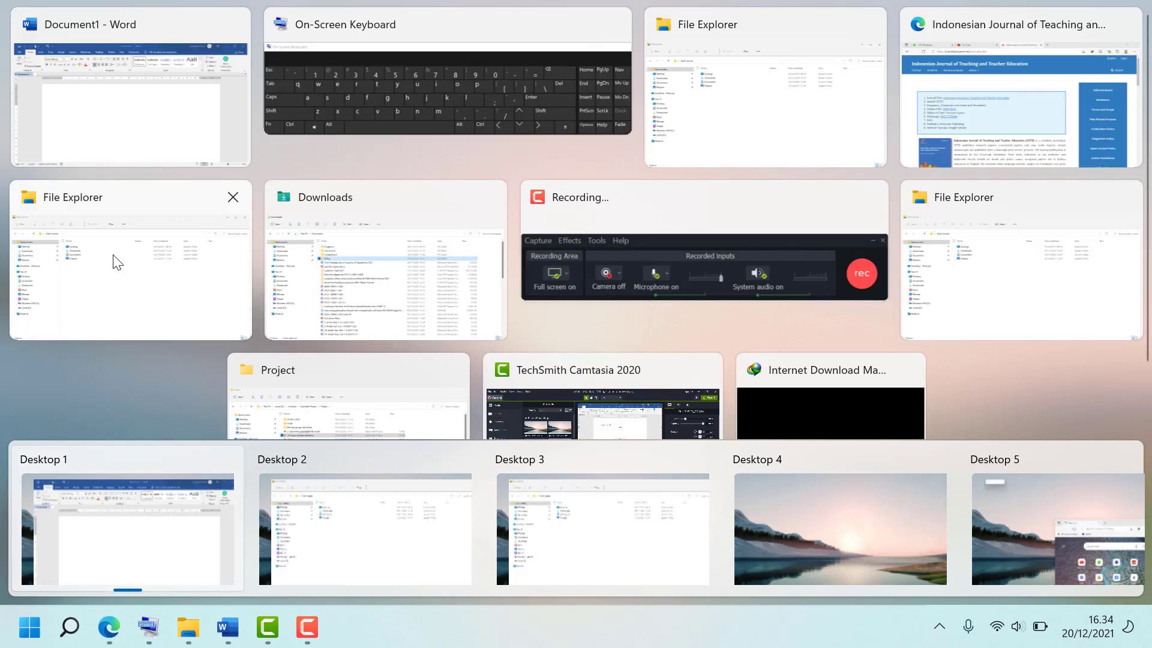
left_click(120, 101)
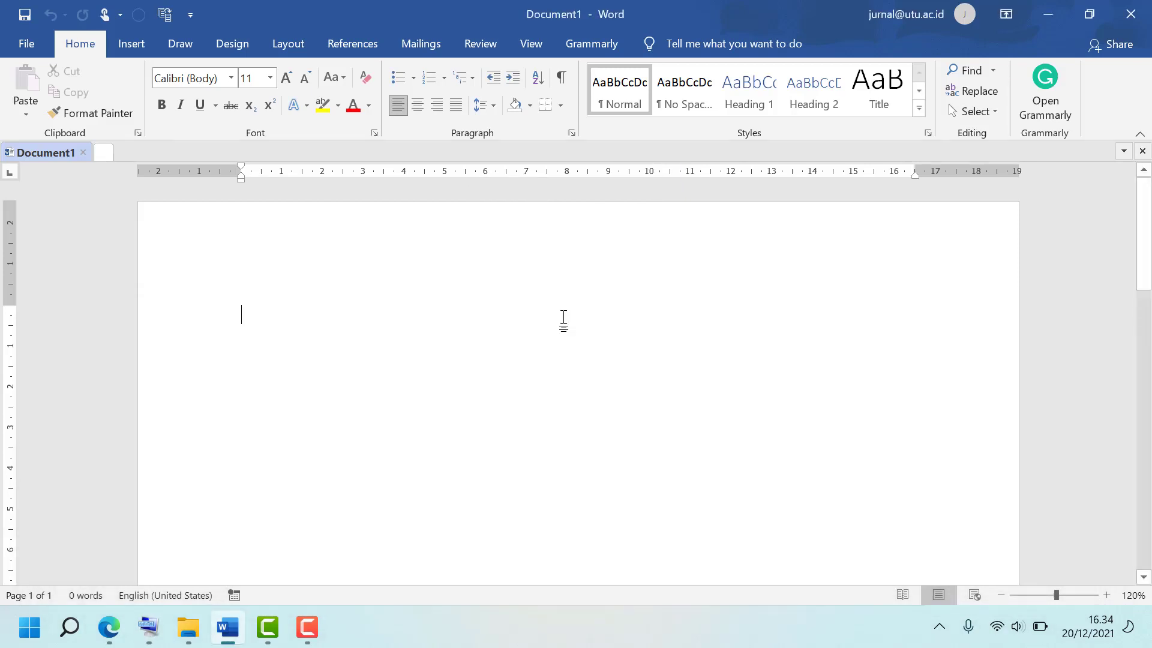
Open Magnifier over the Word document and zoom in to 300%.
key("super+plus")
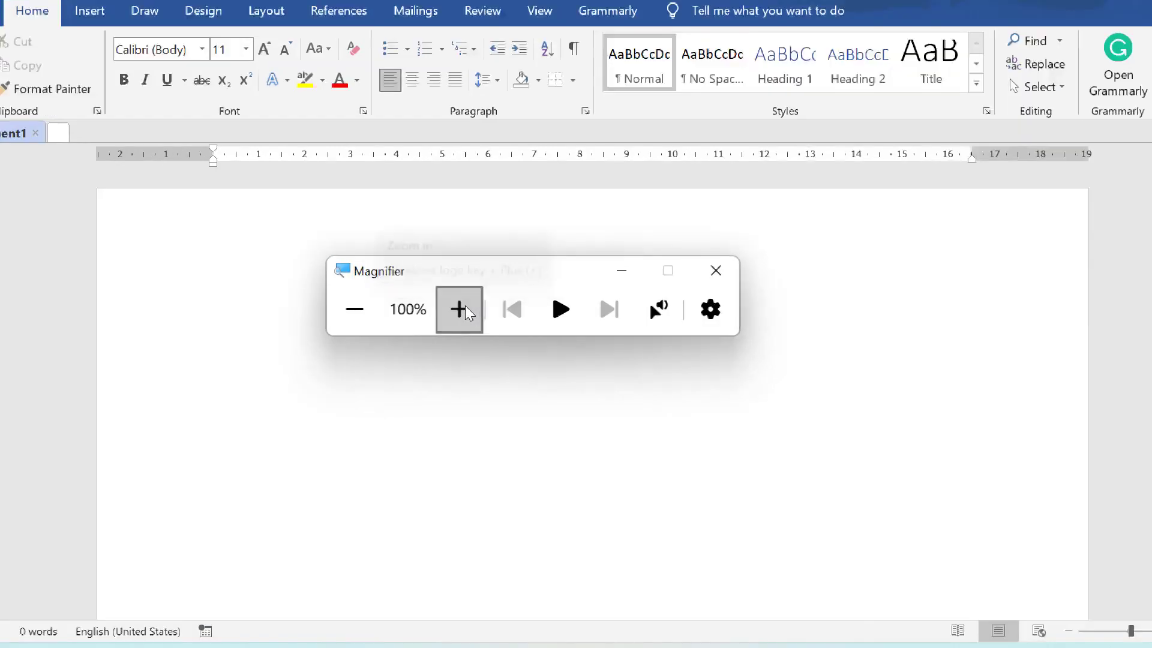
left_click(468, 312)
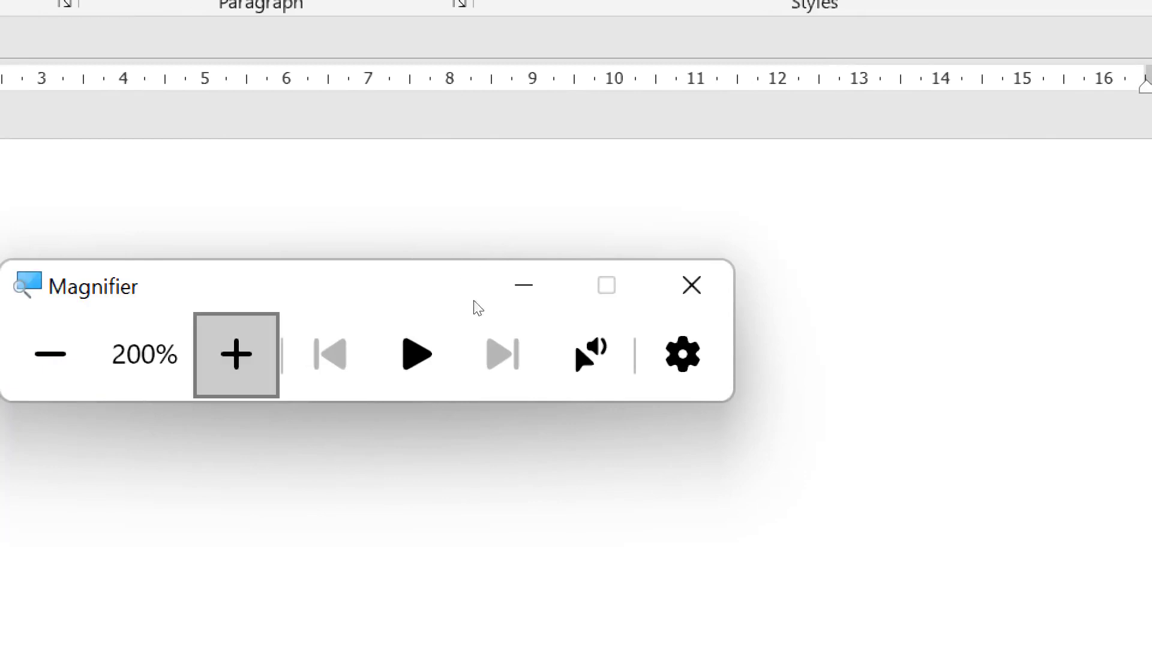
key("super+plus")
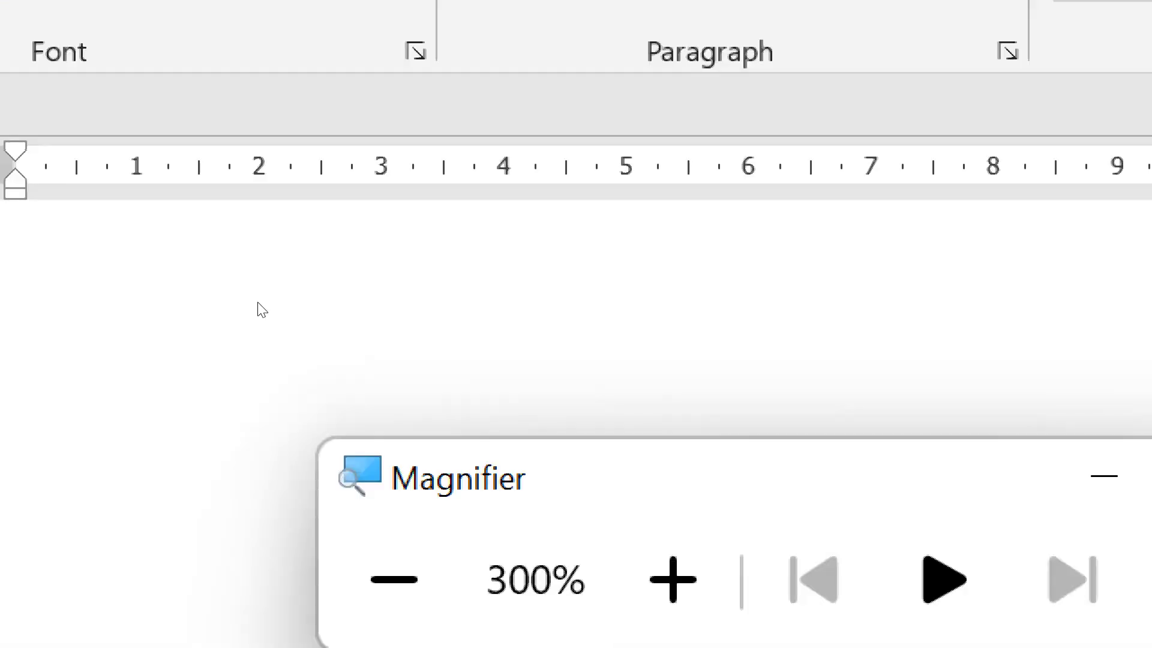
Zoom Magnifier back out to 100%.
key("super+minus")
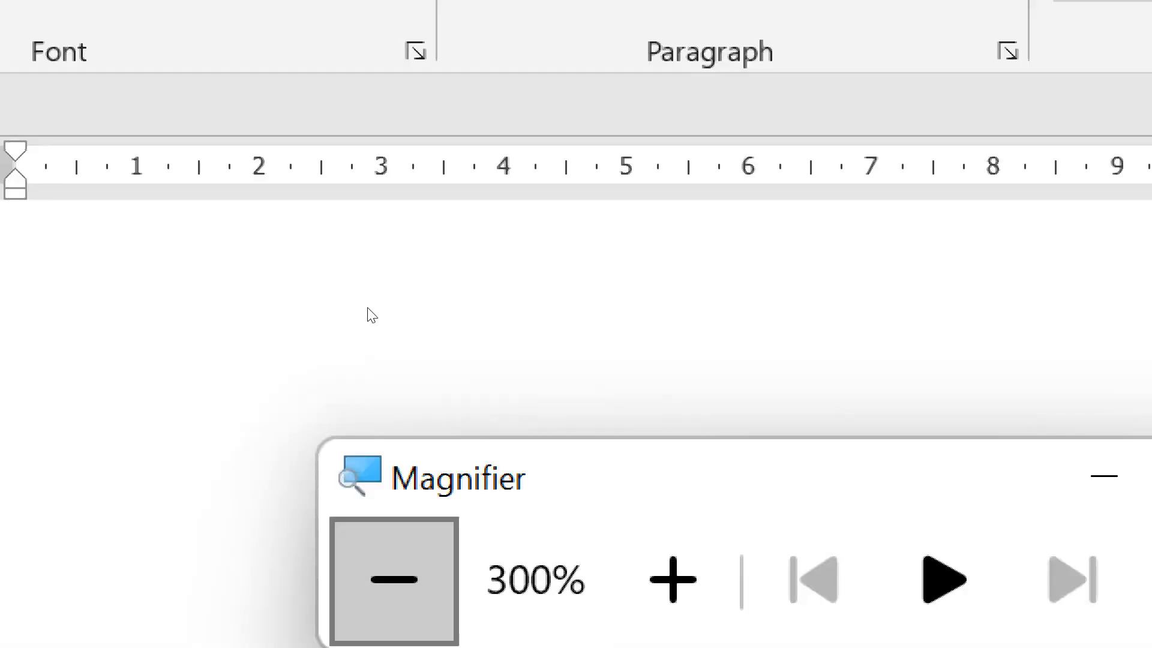
key("super+minus")
key("super+minus")
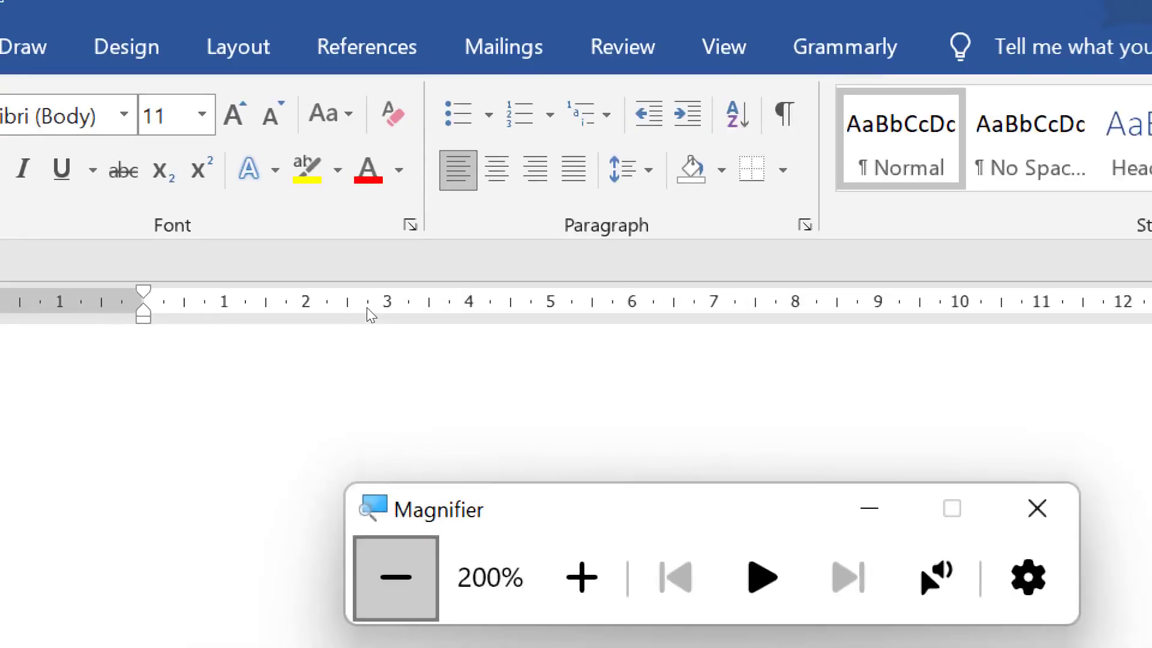
key("super+minus")
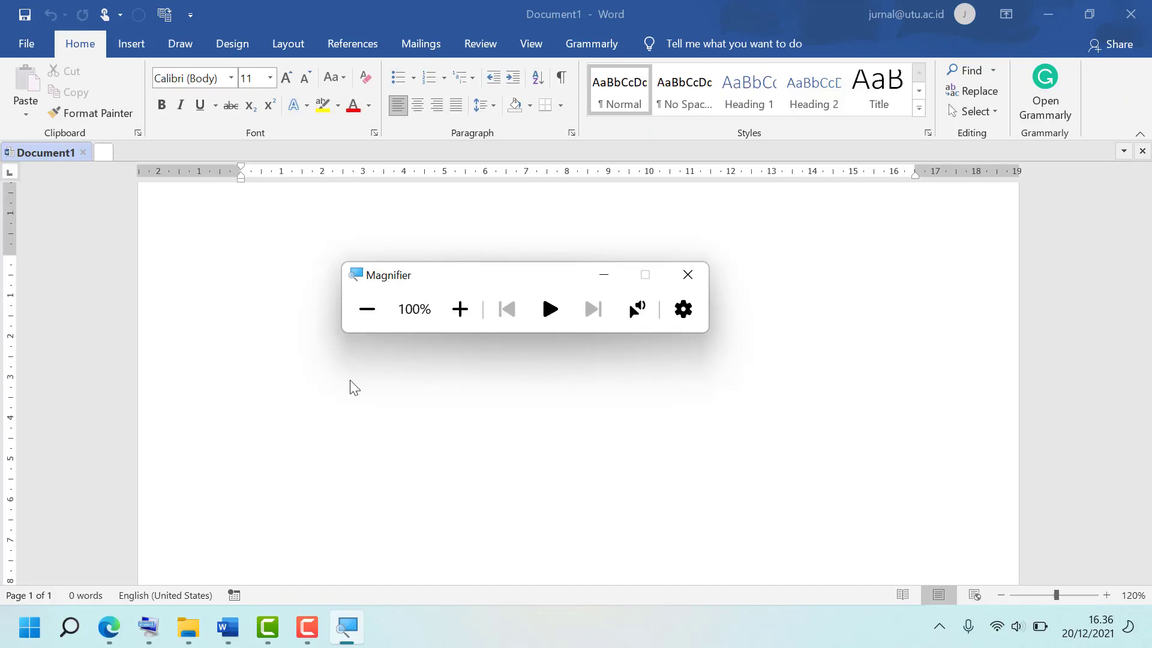
Point out the Windows and L keys on the On-Screen Keyboard as the combination for locking the computer.
left_click(187, 549)
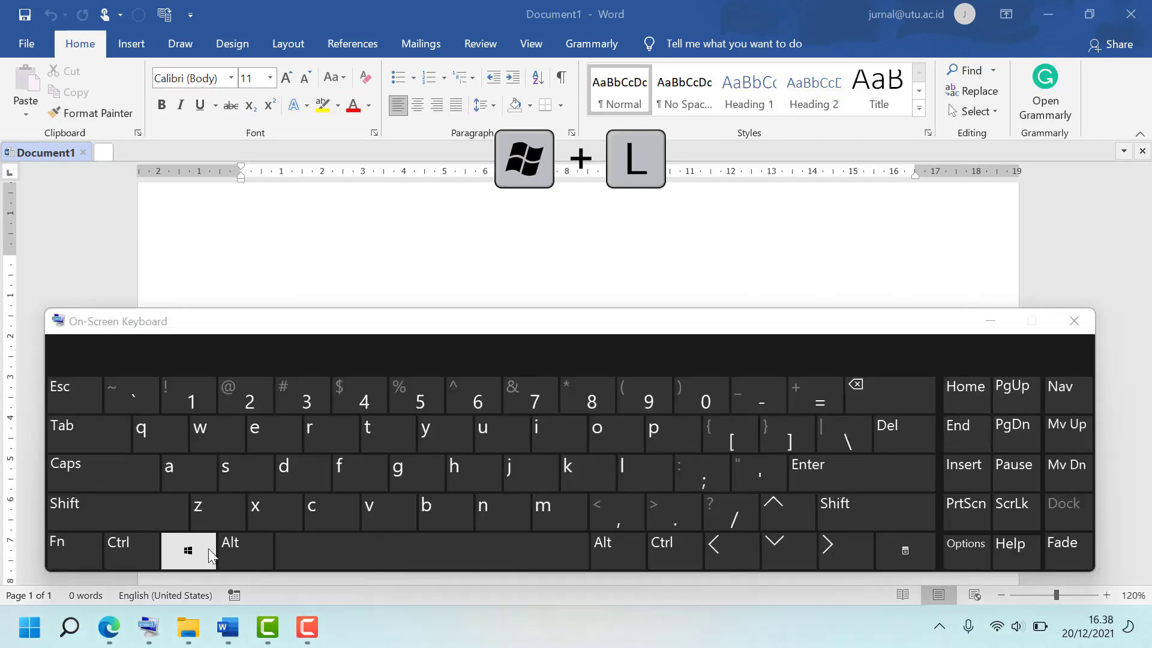
left_click(644, 474)
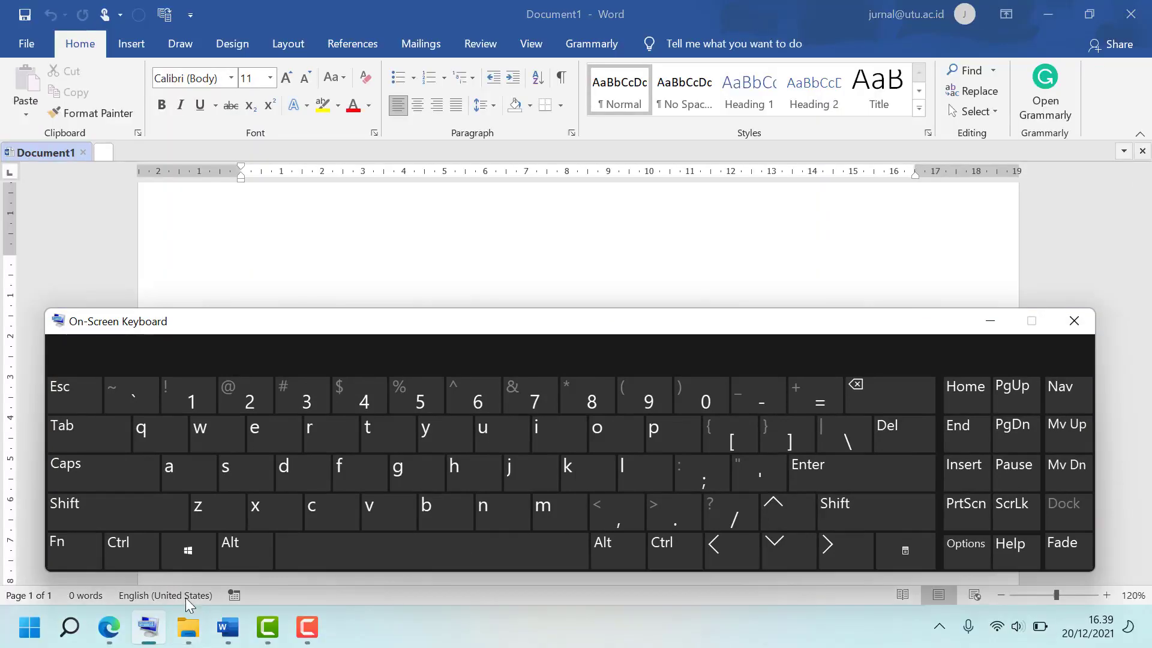
Create a new virtual desktop from the one showing the blank Word document.
left_click(196, 554)
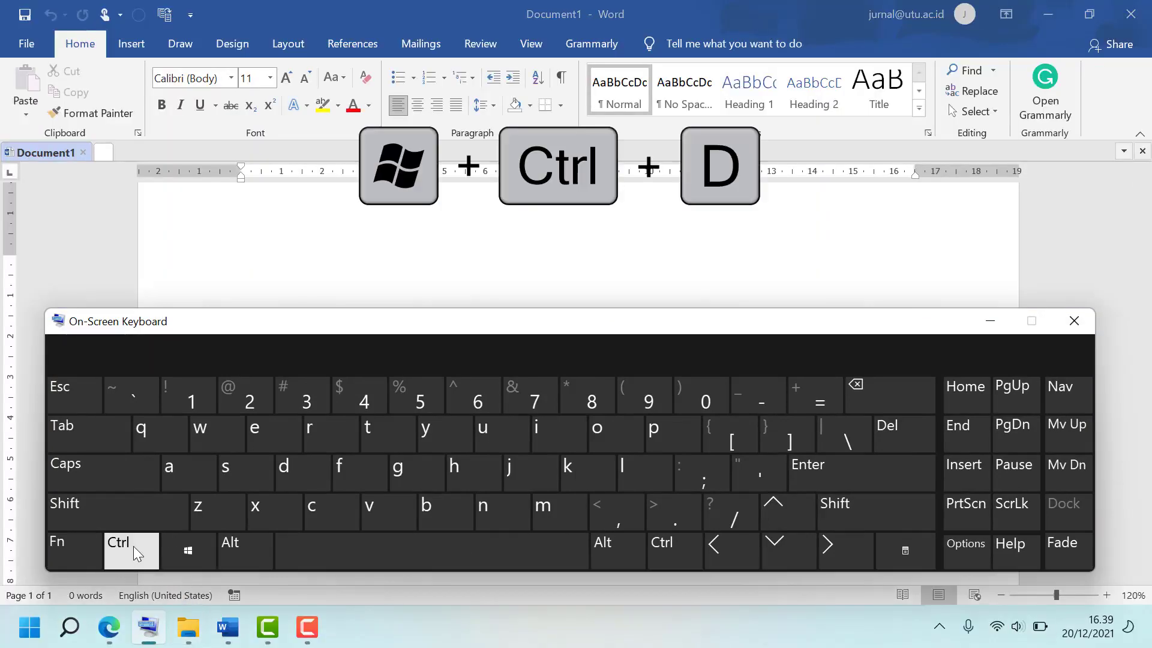
left_click(322, 477)
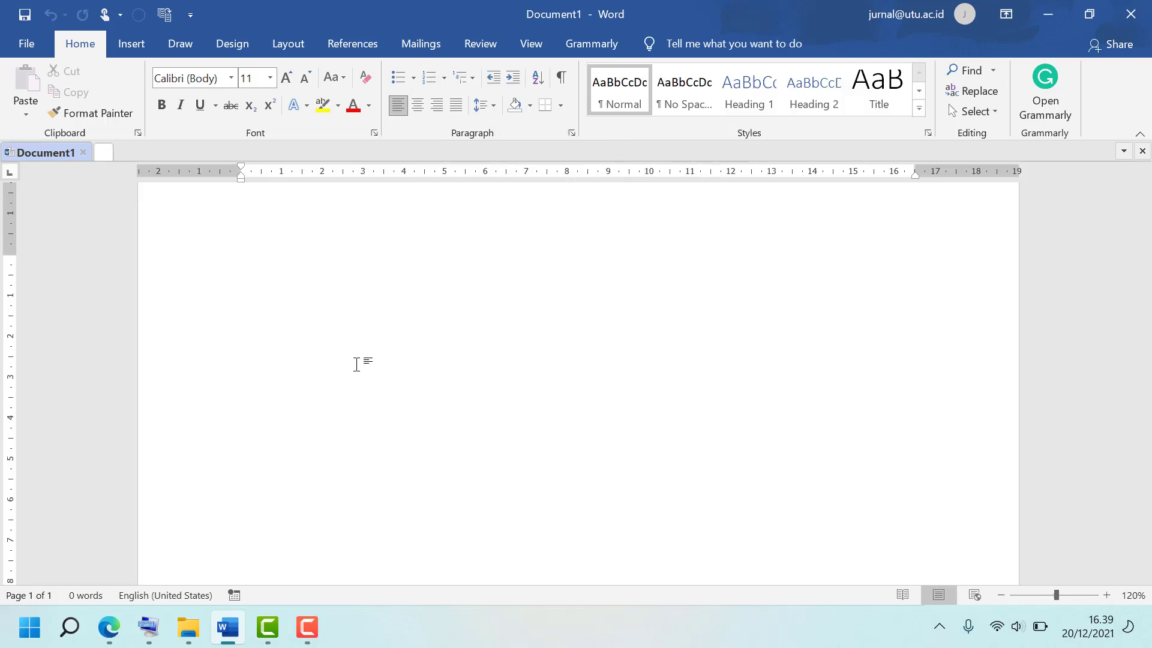
key("super+ctrl+d")
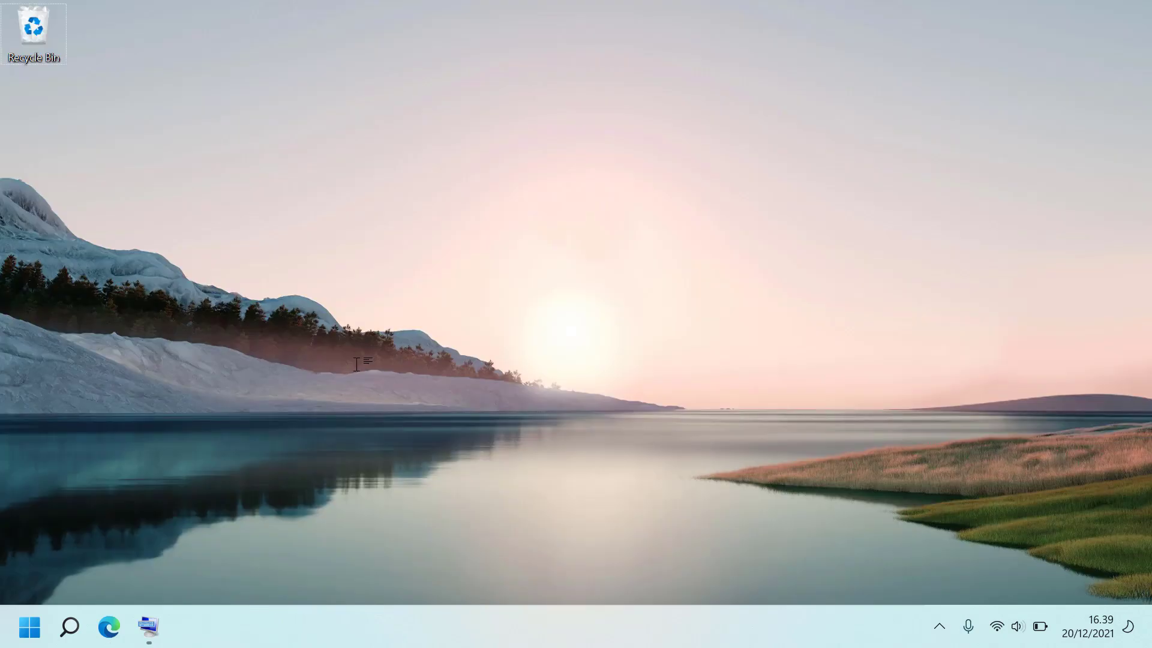